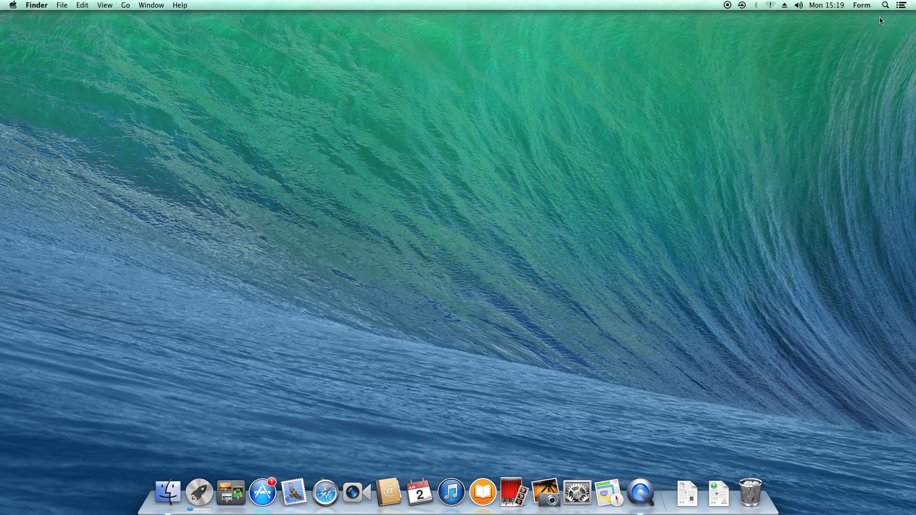
# Step: Search the computer for imovie and open iMovie 9.0.9
pyautogui.click(885, 6)
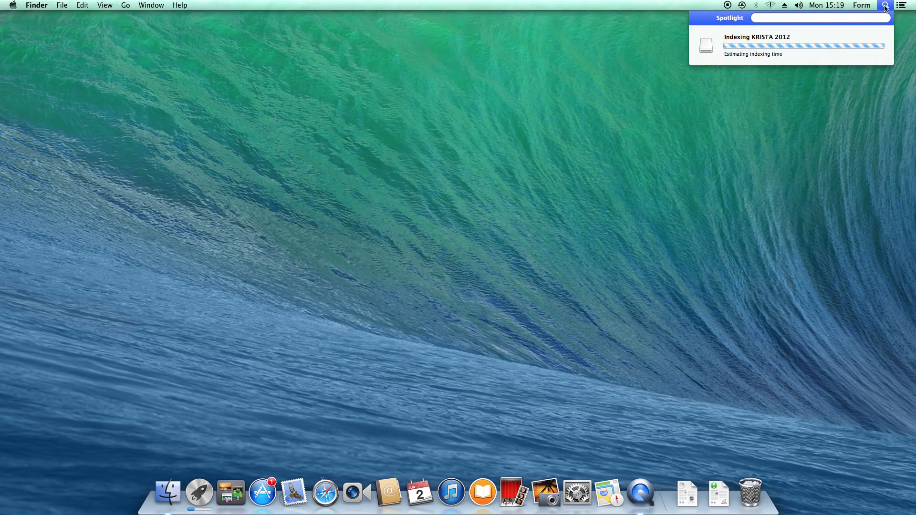
pyautogui.write('imovie')
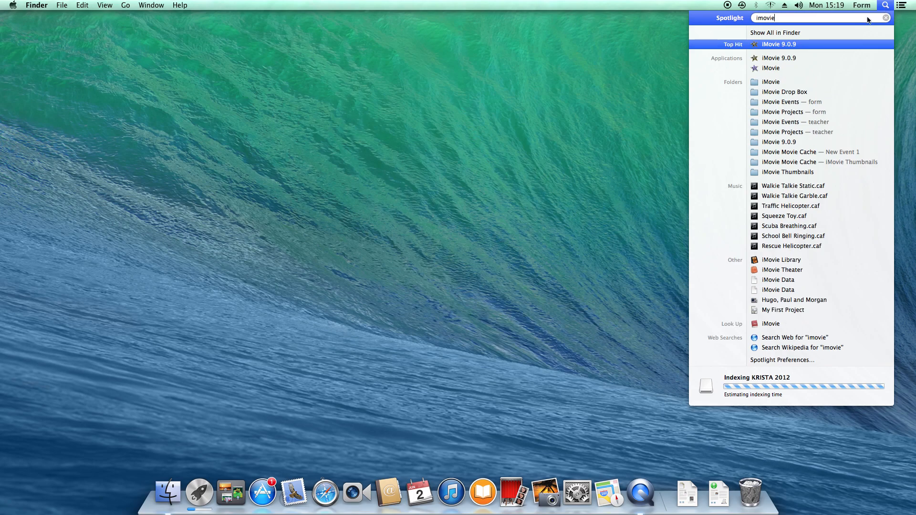
pyautogui.click(803, 59)
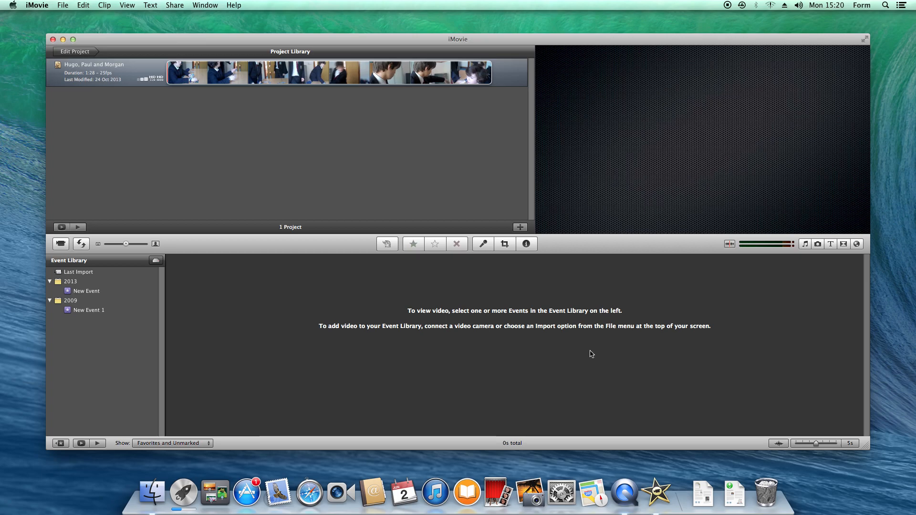
pyautogui.click(202, 143)
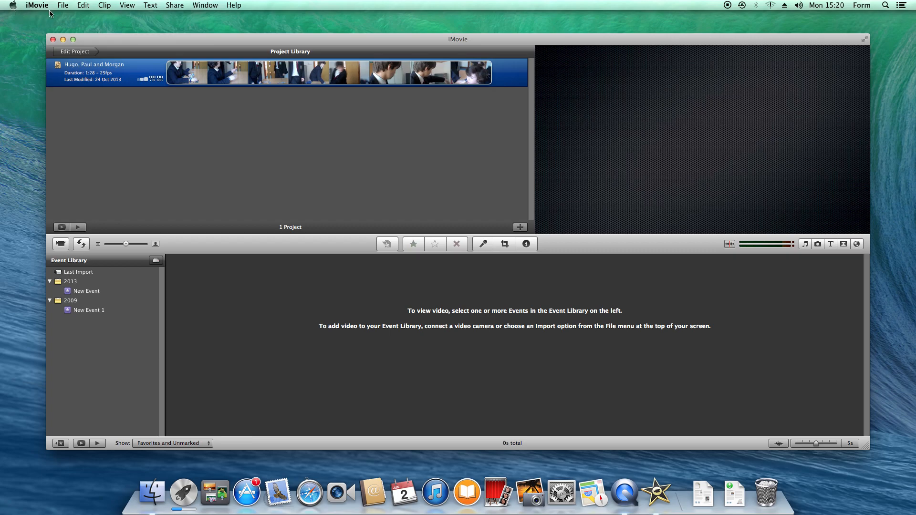
pyautogui.click(30, 22)
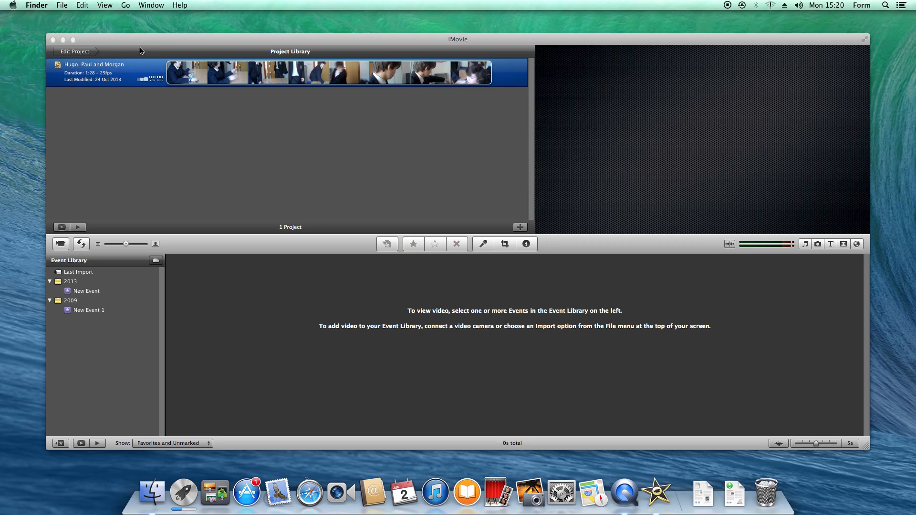
pyautogui.click(142, 53)
# Step: Start a new project and look through the available project themes and movie trailers
pyautogui.click(64, 5)
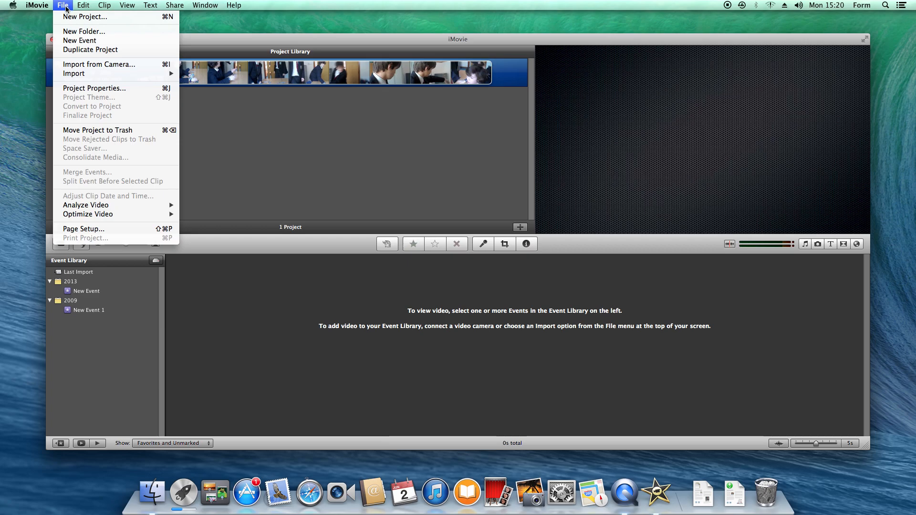
pyautogui.click(70, 17)
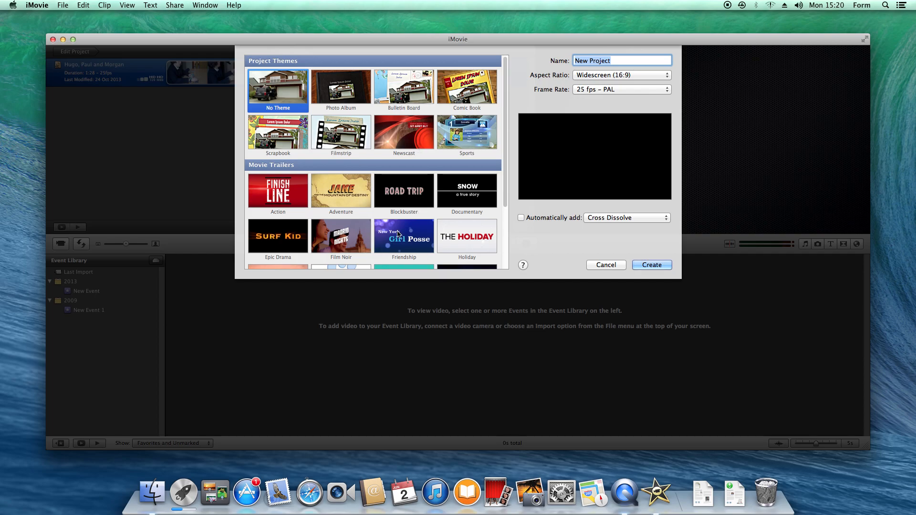
pyautogui.scroll(-3, 467, 193)
pyautogui.scroll(-3, 466, 192)
pyautogui.scroll(4, 388, 212)
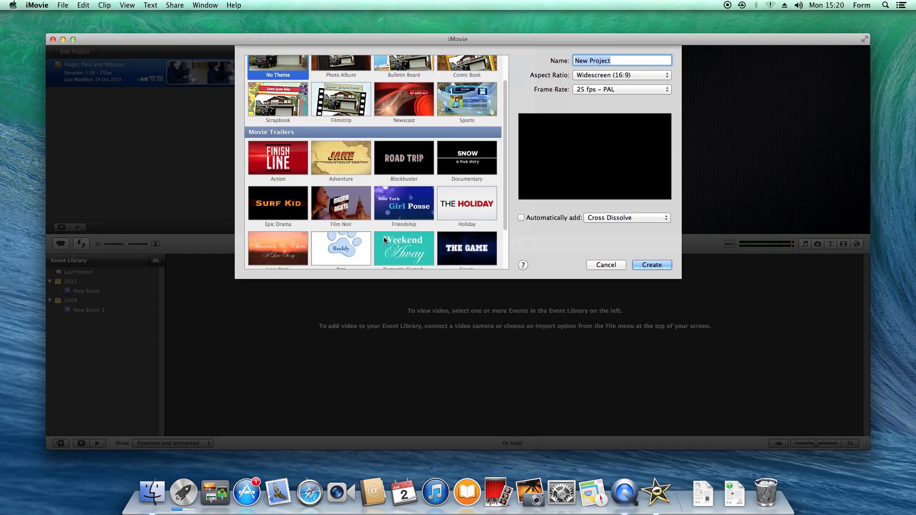
pyautogui.scroll(-4, 384, 239)
pyautogui.scroll(5, 384, 237)
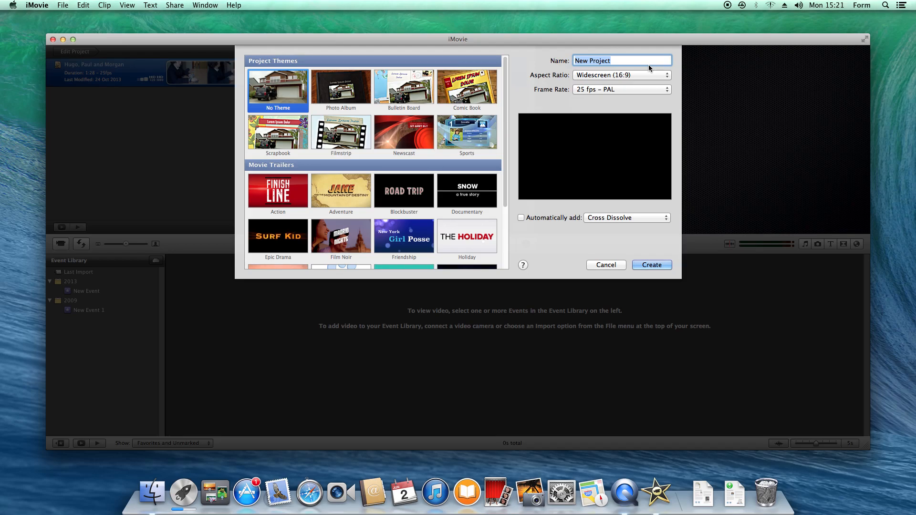
# Step: Name the new project KNC 2014 and create it
pyautogui.press('BackSpace')
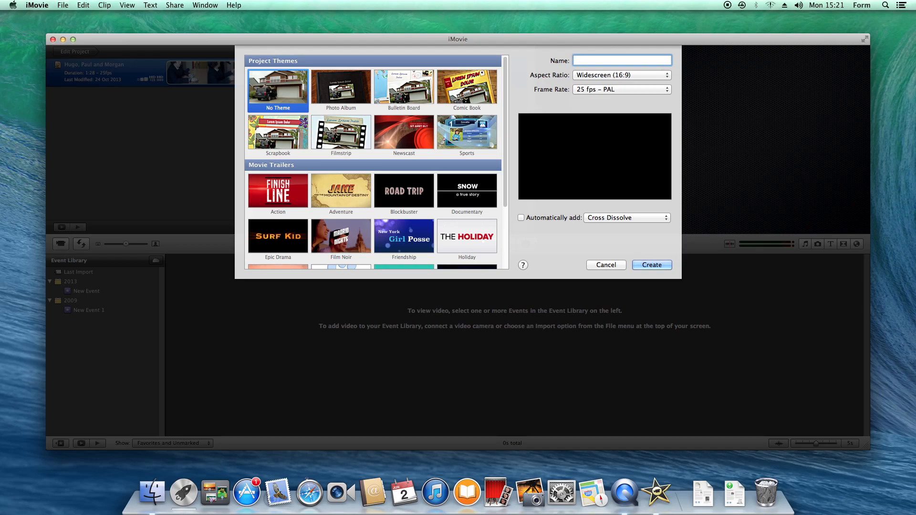
pyautogui.write('KNC JEM 2014')
pyautogui.press('BackSpace')
pyautogui.press('BackSpace')
pyautogui.press('BackSpace')
pyautogui.press('BackSpace')
pyautogui.press('BackSpace')
pyautogui.press('BackSpace')
pyautogui.press('BackSpace')
pyautogui.press('BackSpace')
pyautogui.write('2014')
pyautogui.click(645, 267)
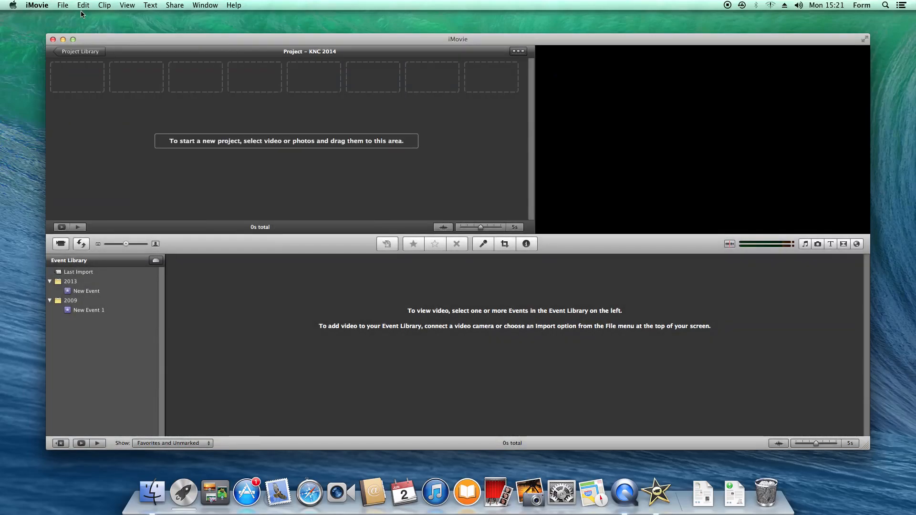
# Step: Look at the footage in the existing events New Event and New Event 1
pyautogui.click(65, 5)
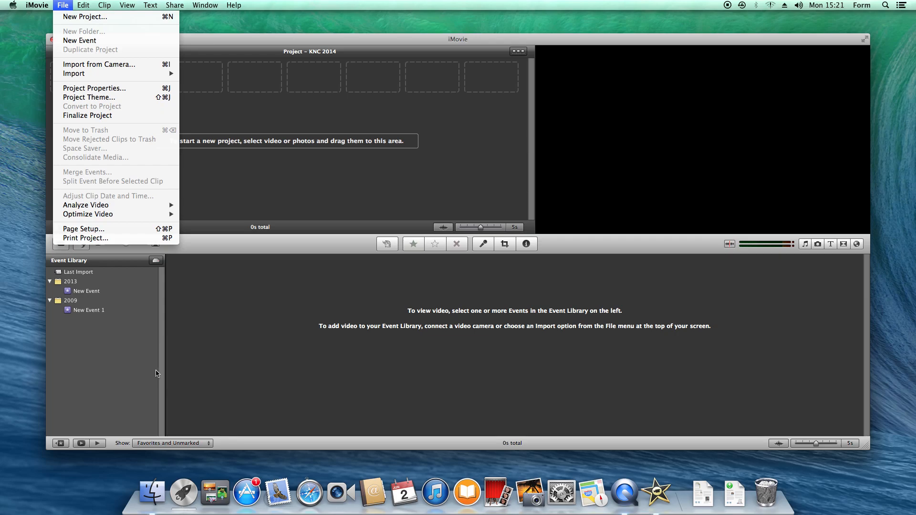
pyautogui.click(86, 292)
pyautogui.click(88, 292)
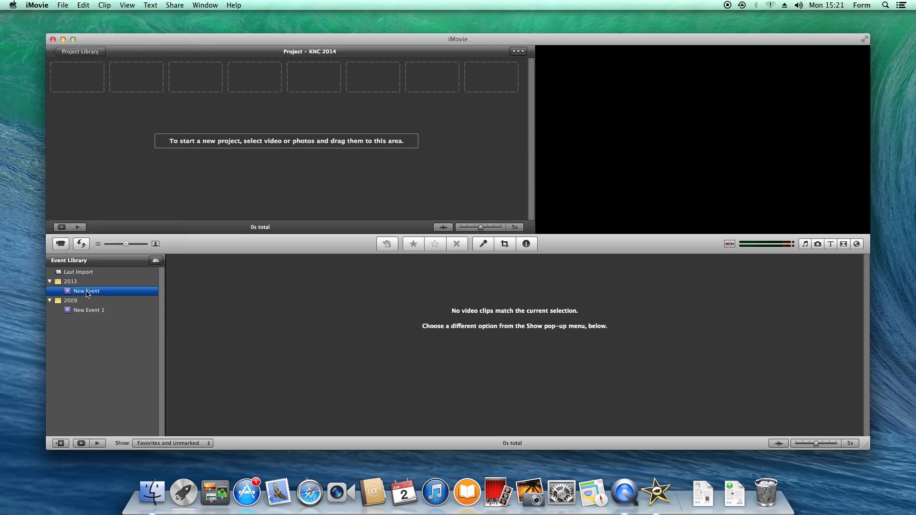
pyautogui.click(98, 312)
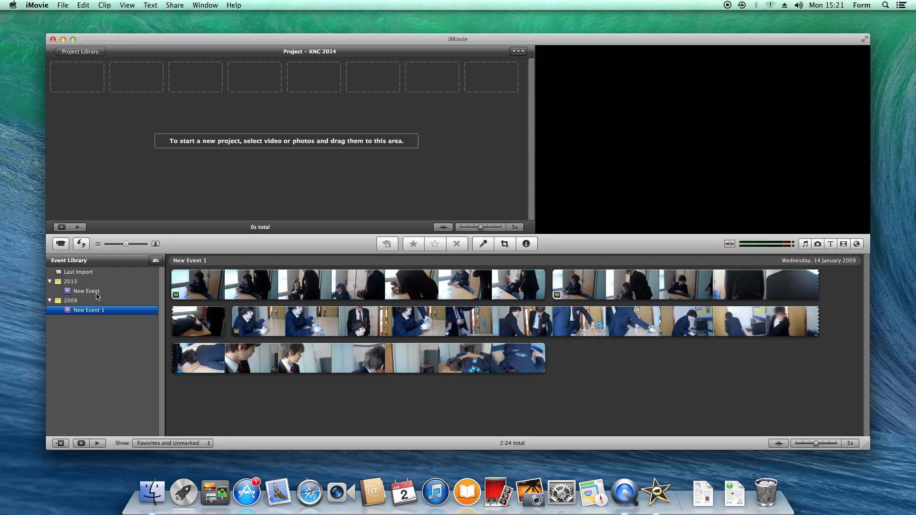
pyautogui.click(96, 293)
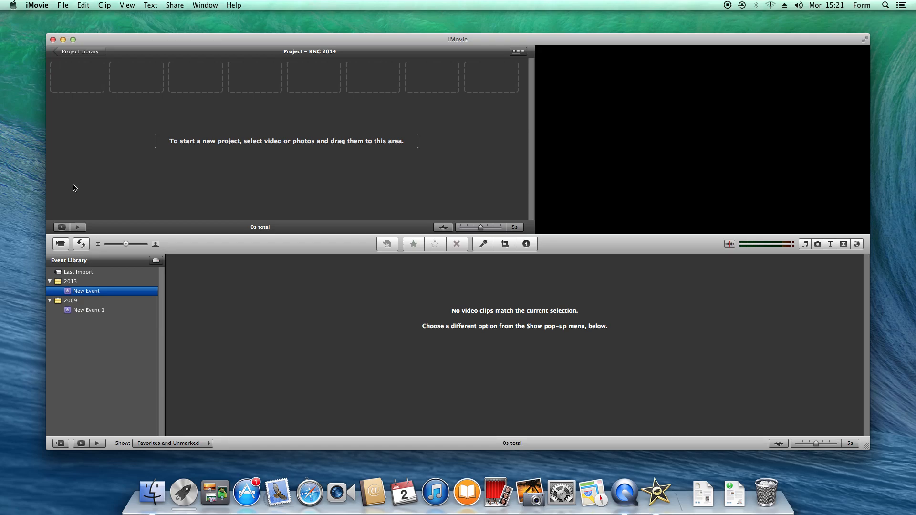
# Step: Create a new event in the Event Library and name it KNC 2014
pyautogui.click(67, 6)
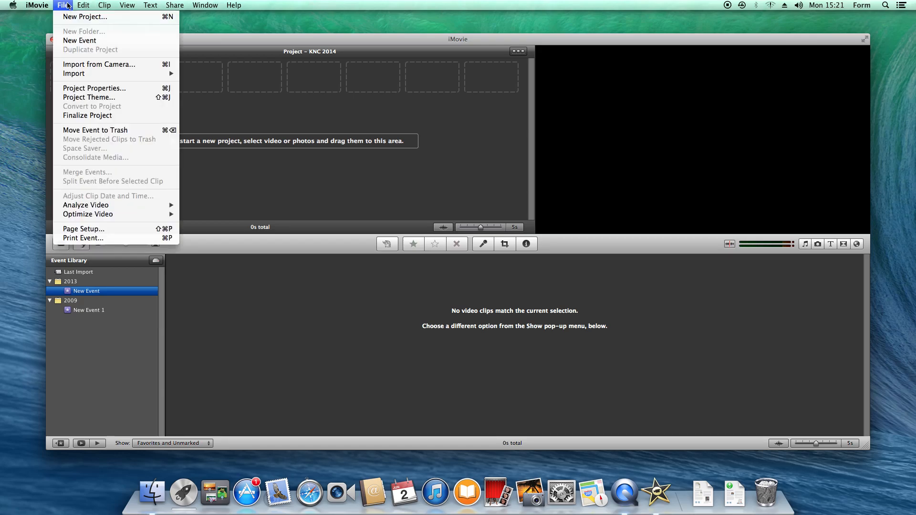
pyautogui.click(73, 41)
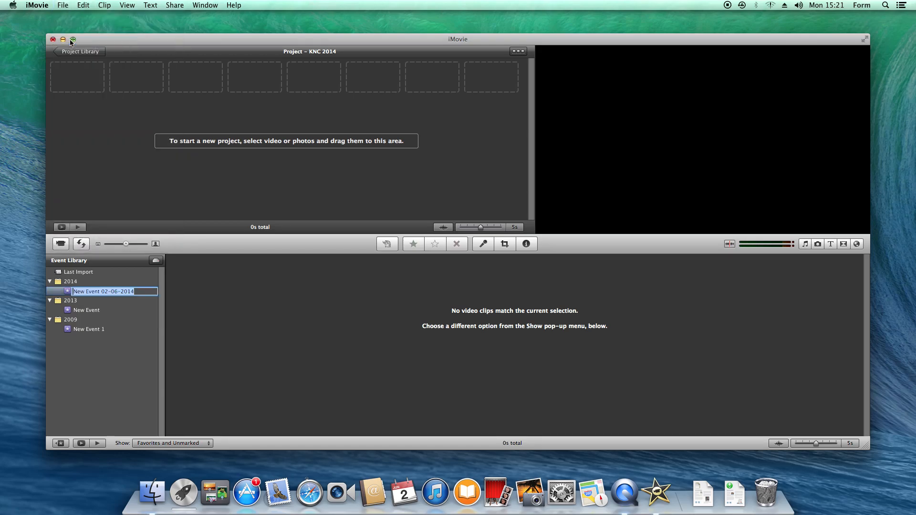
pyautogui.write('KNC')
pyautogui.write(' 10')
pyautogui.press('BackSpace')
pyautogui.press('BackSpace')
pyautogui.write('2014')
pyautogui.press('Return')
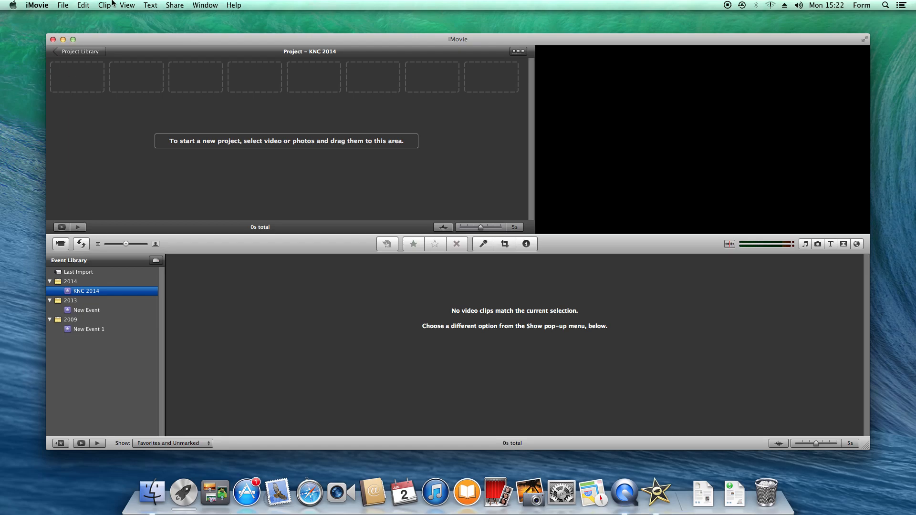
# Step: Start importing movies into the KNC 2014 event, choosing Full - Original Size for high-definition content
pyautogui.click(65, 5)
pyautogui.moveTo(72, 76)
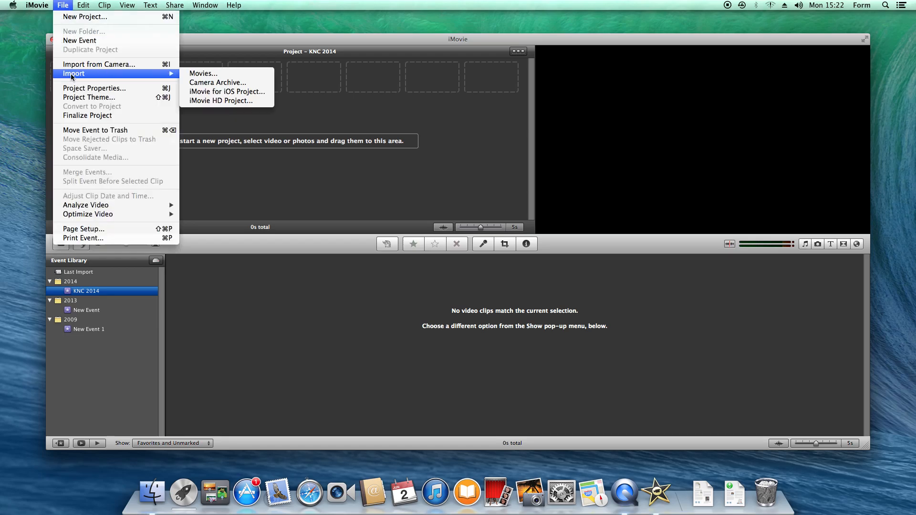
pyautogui.click(203, 74)
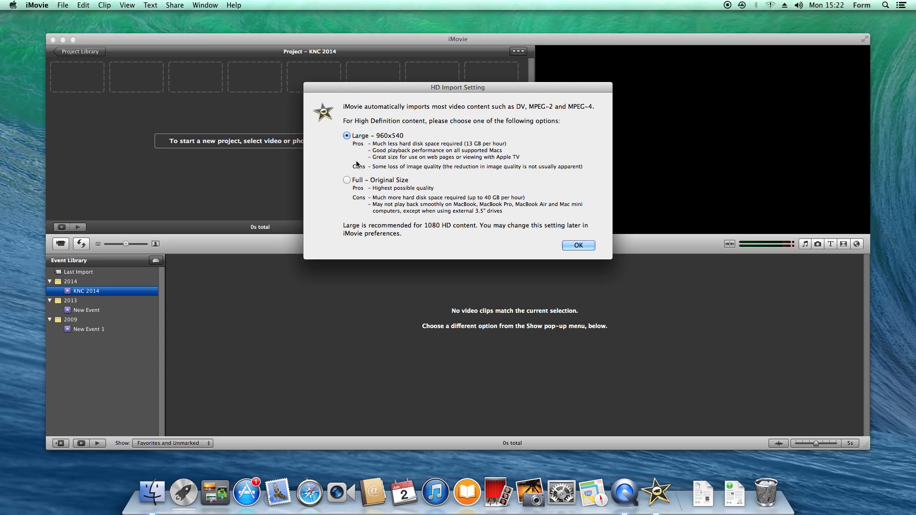
pyautogui.click(347, 180)
pyautogui.click(346, 137)
pyautogui.click(347, 180)
pyautogui.click(574, 246)
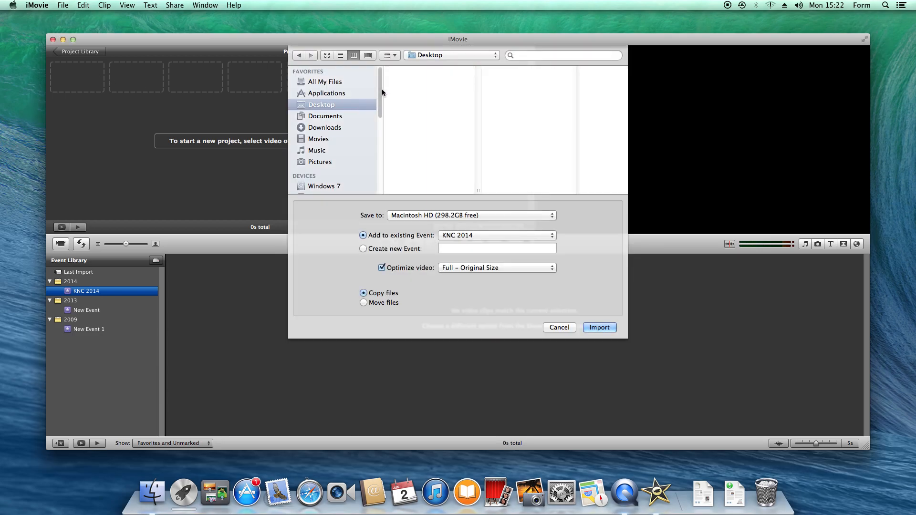
# Step: Import the entire video directory from the connected external drive into the KNC 2014 event
pyautogui.moveTo(380, 88); pyautogui.dragTo(379, 113)
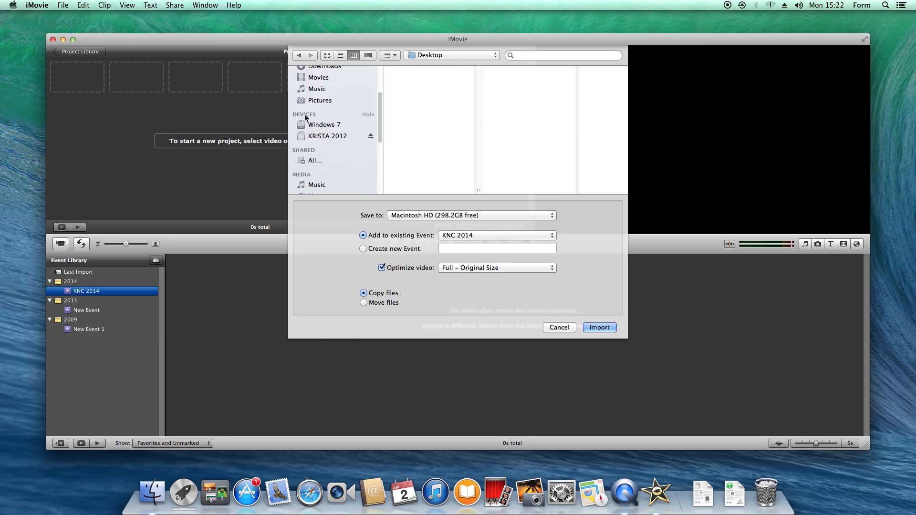
pyautogui.click(319, 138)
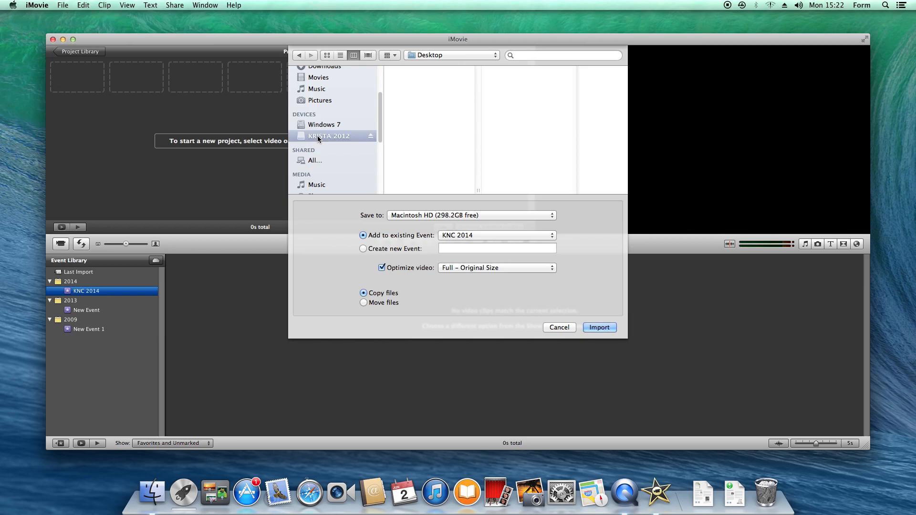
pyautogui.click(400, 133)
pyautogui.press('Escape')
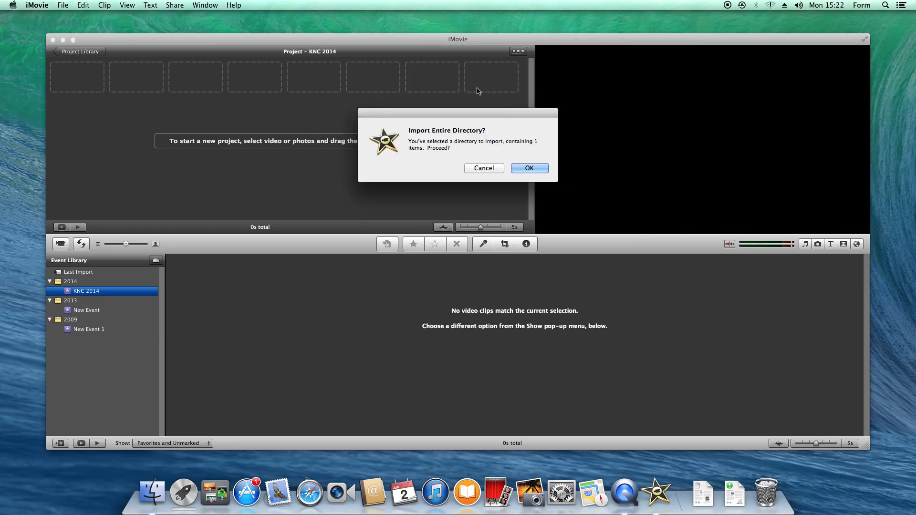
pyautogui.click(529, 169)
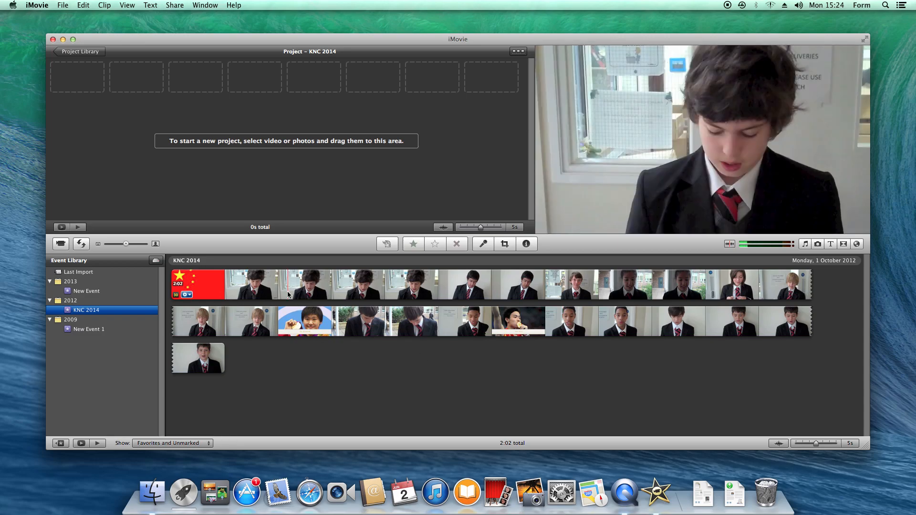
# Step: Add about 5.3 s of the dark-haired boy reading near the footage's start to the empty project, changing the project frame rate to 30
pyautogui.click(340, 287)
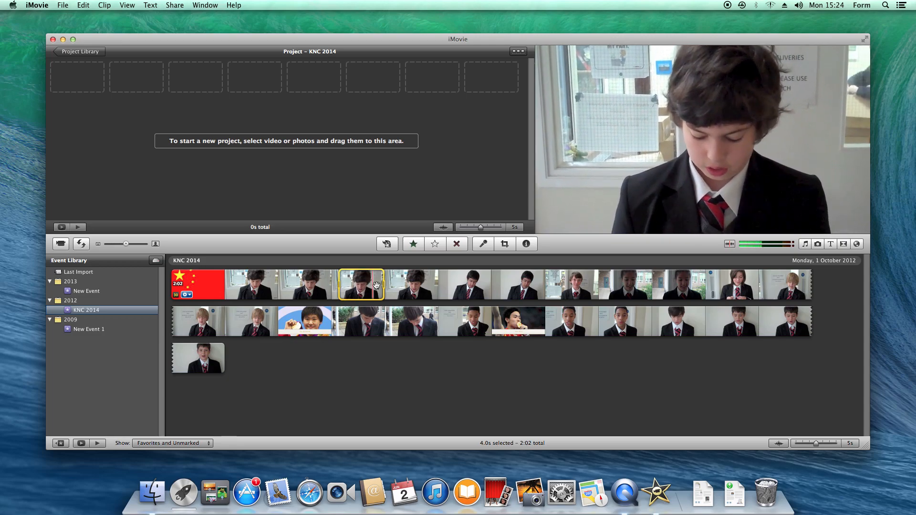
pyautogui.moveTo(383, 285); pyautogui.dragTo(329, 286)
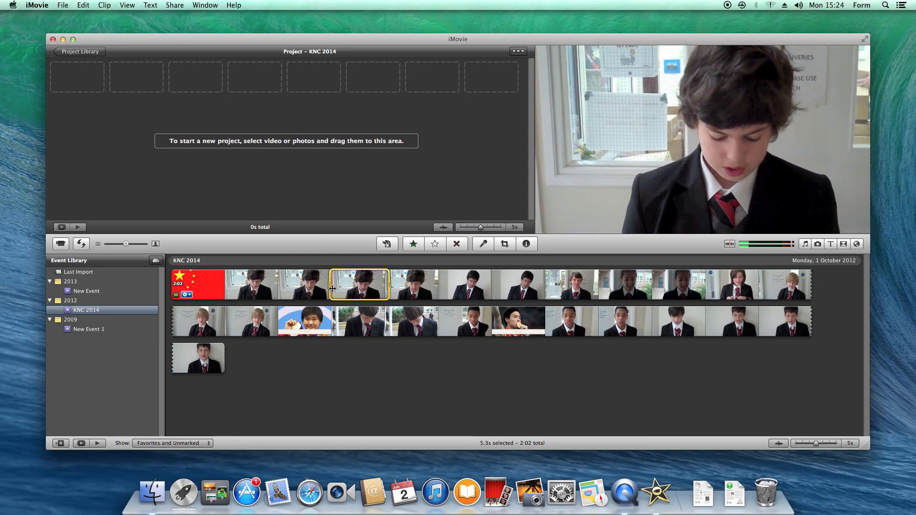
pyautogui.press('space')
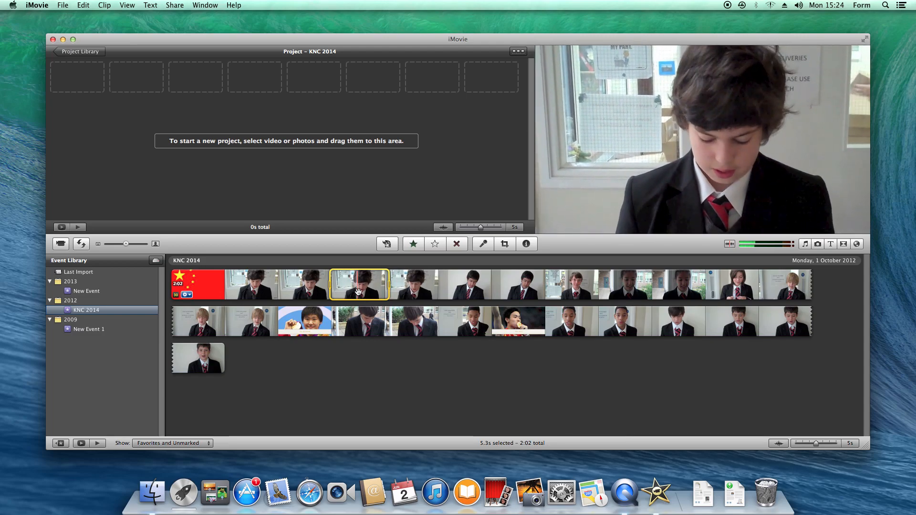
pyautogui.moveTo(359, 292); pyautogui.dragTo(83, 82)
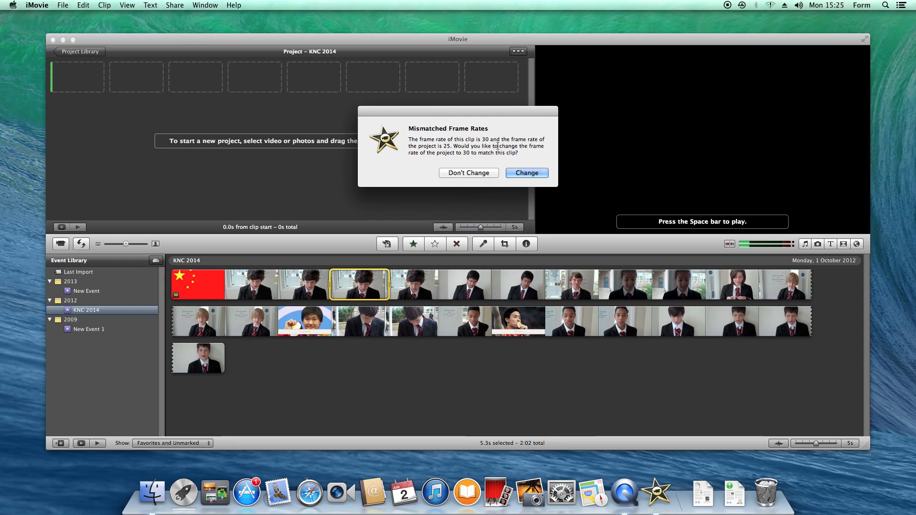
pyautogui.click(530, 176)
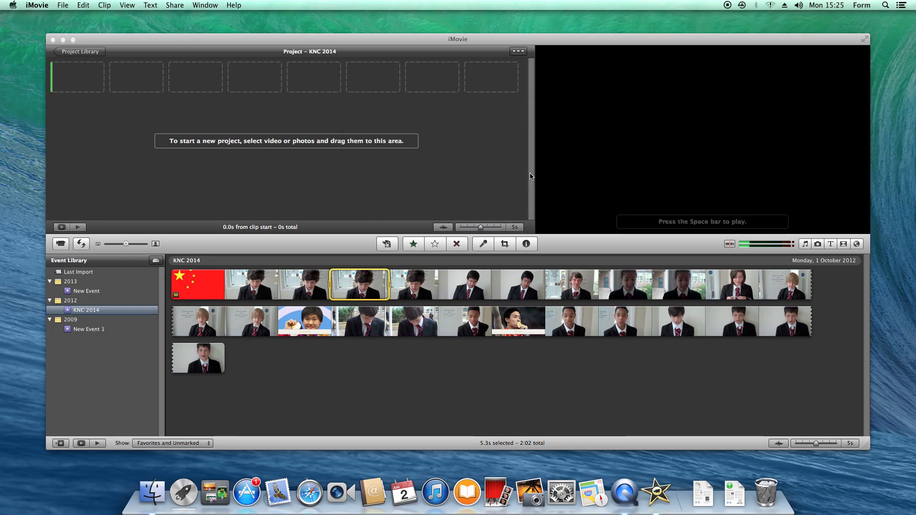
pyautogui.press('space')
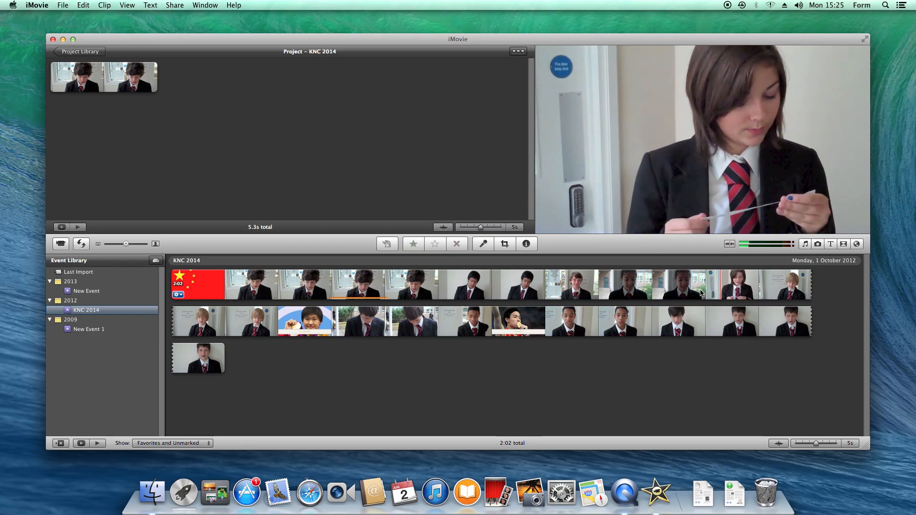
# Step: Select about 3.7 s of the girl holding the paper strip and add it after the first clip in the project
pyautogui.click(700, 293)
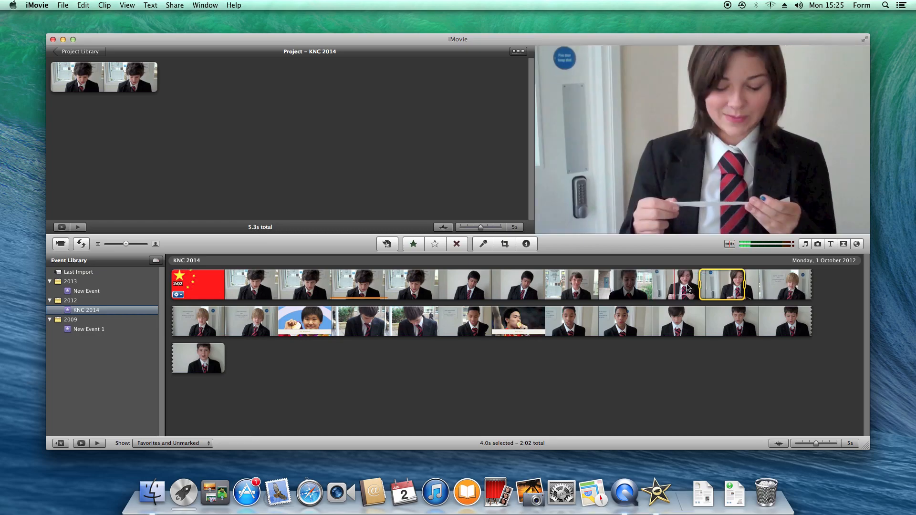
pyautogui.click(661, 286)
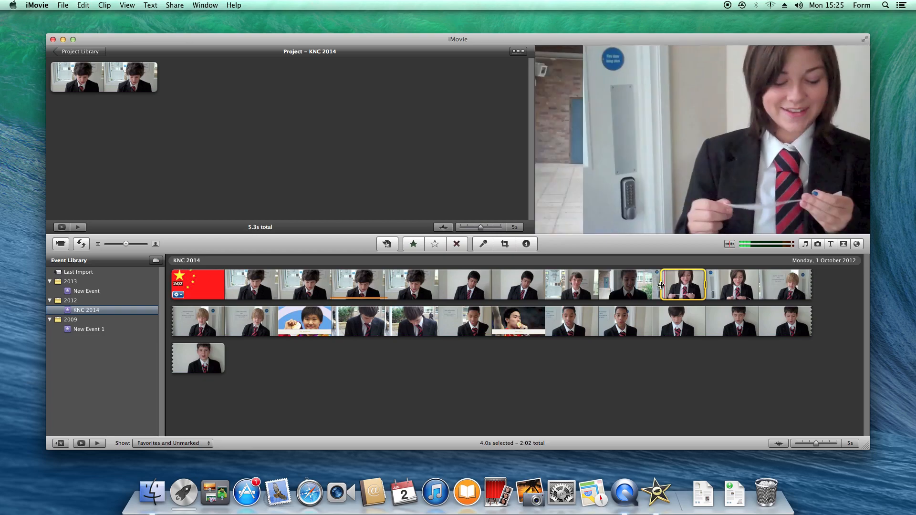
pyautogui.moveTo(662, 285); pyautogui.dragTo(665, 285)
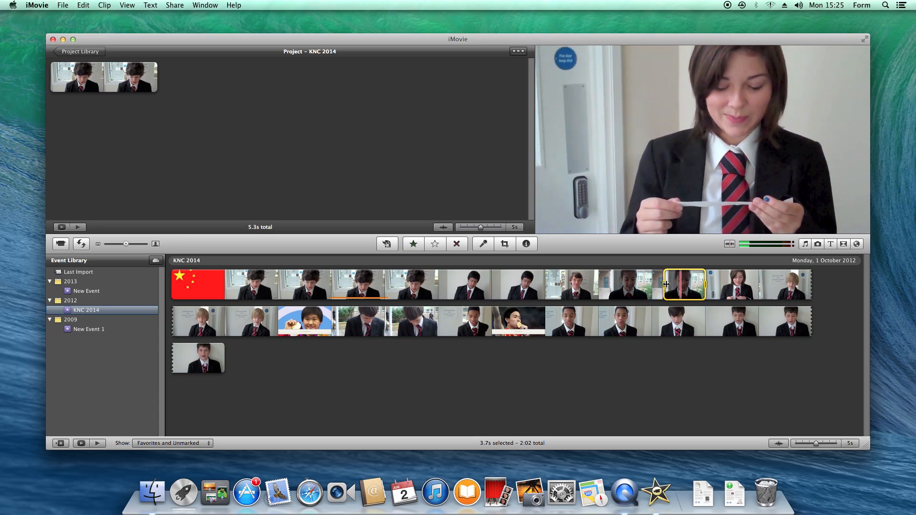
pyautogui.moveTo(690, 285); pyautogui.dragTo(163, 78)
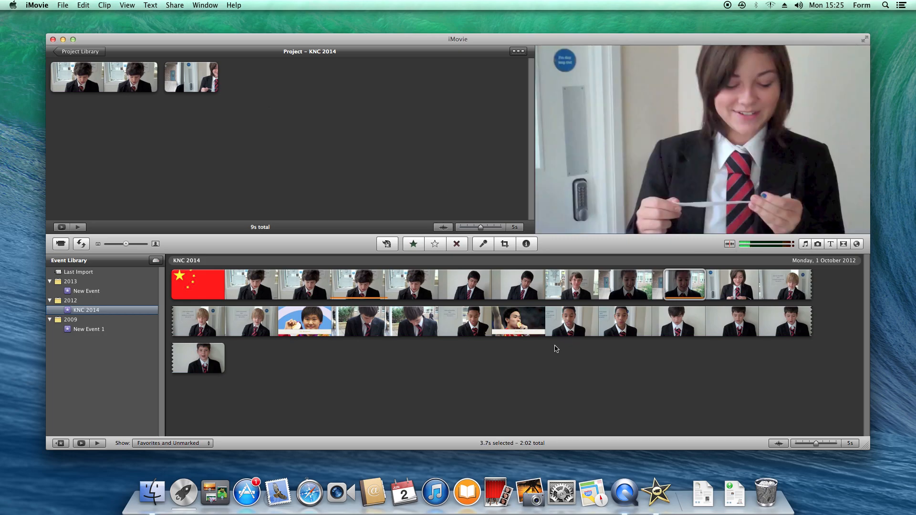
# Step: Try a script-style title over the first 1.7 s of the opening project clip and undo it
pyautogui.click(831, 244)
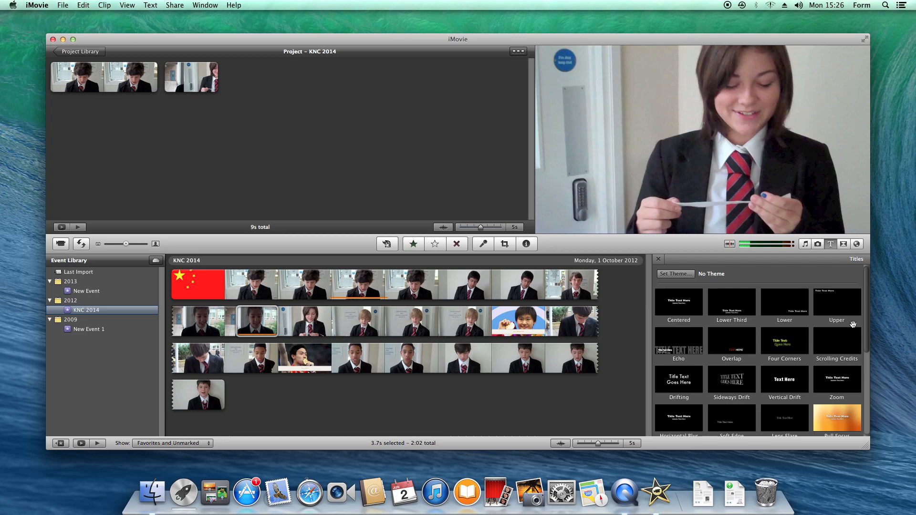
pyautogui.scroll(-1, 865, 320)
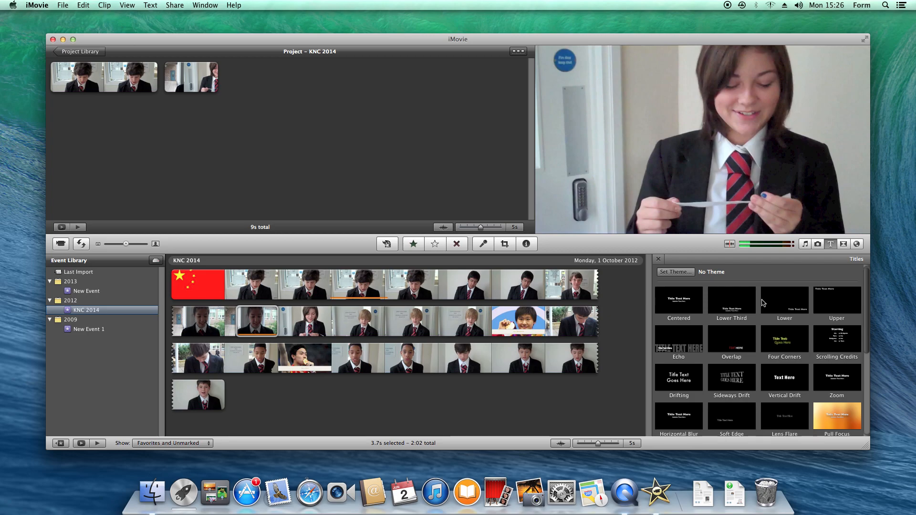
pyautogui.scroll(-2, 782, 301)
pyautogui.moveTo(785, 297); pyautogui.dragTo(79, 81)
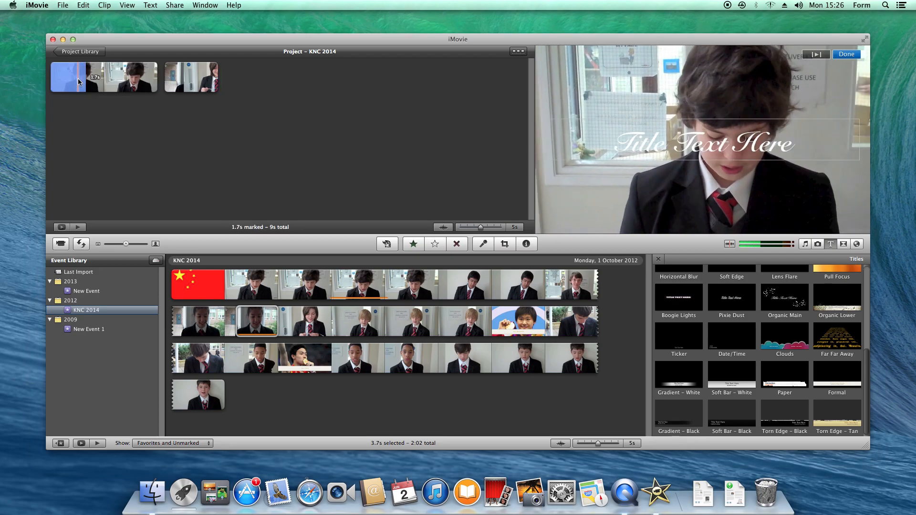
pyautogui.moveTo(866, 366); pyautogui.dragTo(873, 294)
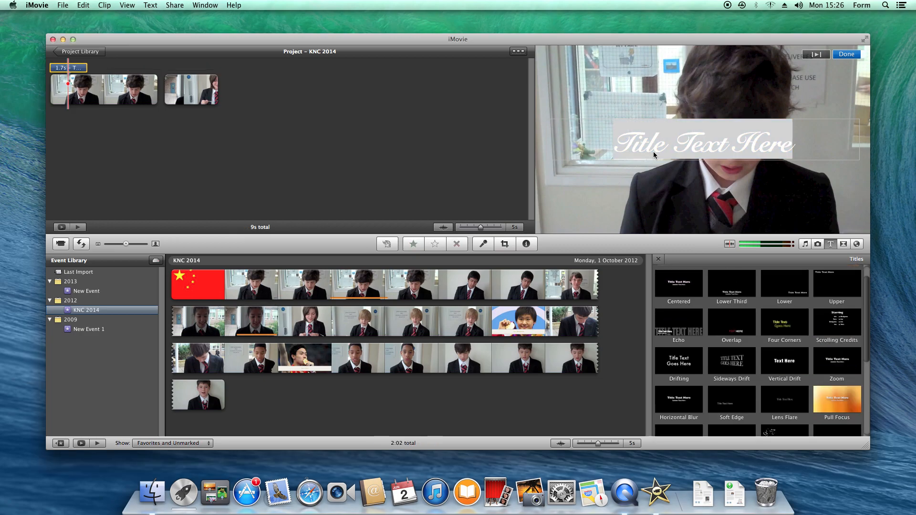
pyautogui.press('super+z')
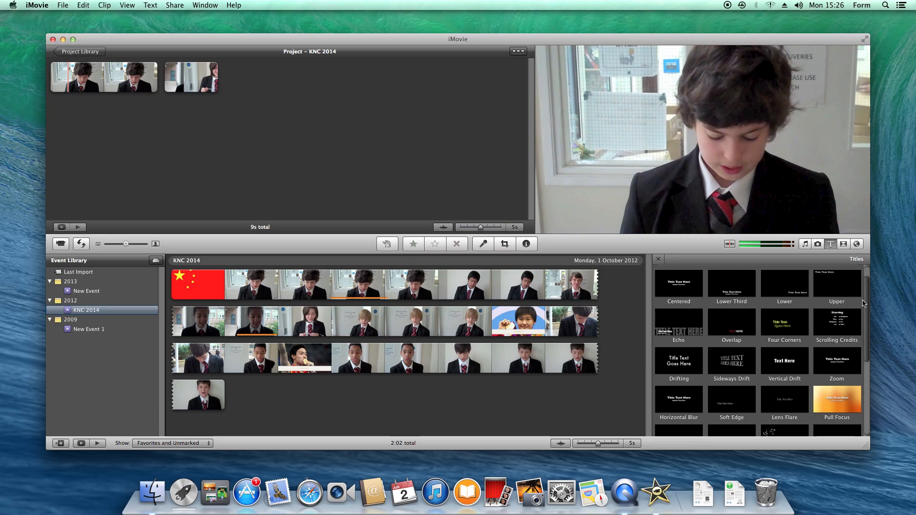
# Step: Add a Lower title reading HELLO over the first 1.7 s of the opening project clip and play it back
pyautogui.scroll(1, 863, 303)
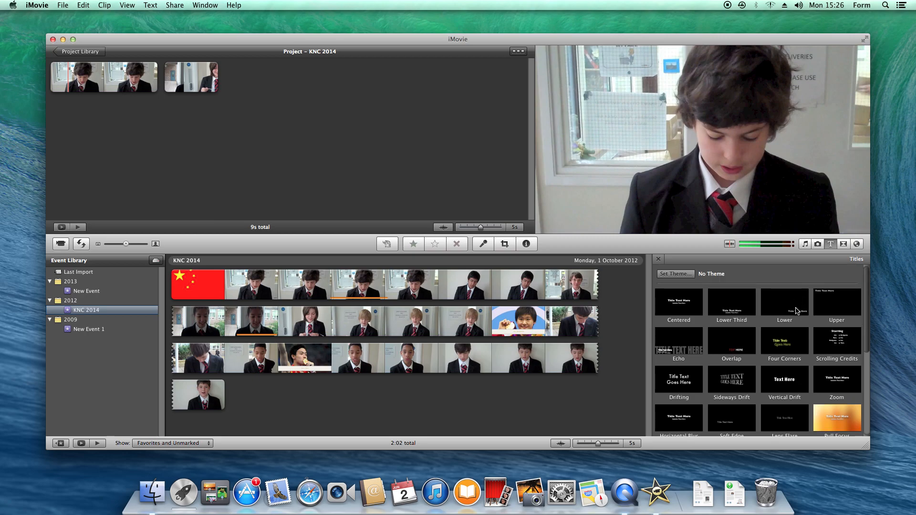
pyautogui.moveTo(786, 306); pyautogui.dragTo(84, 80)
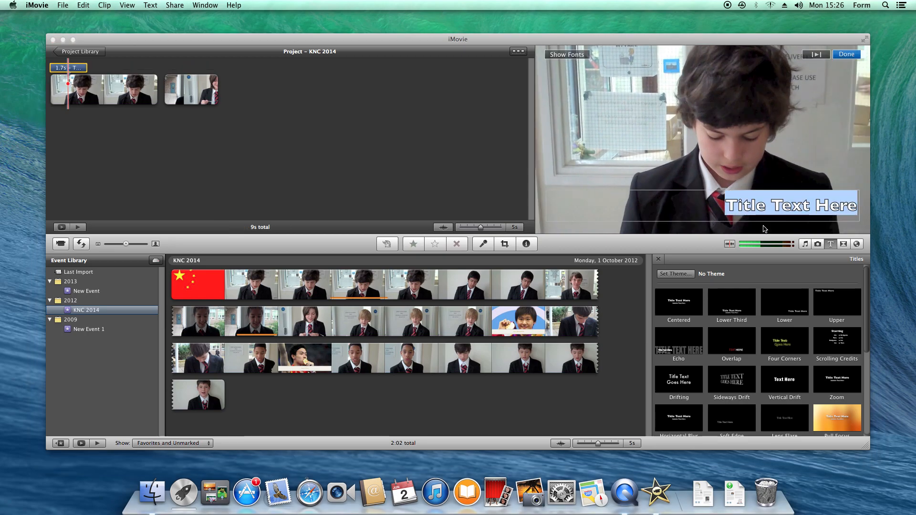
pyautogui.write('HELLO')
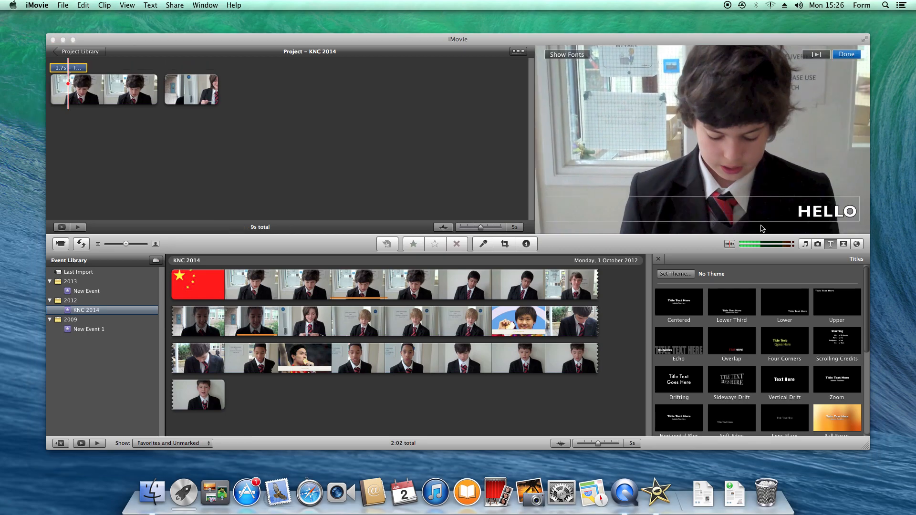
pyautogui.click(468, 144)
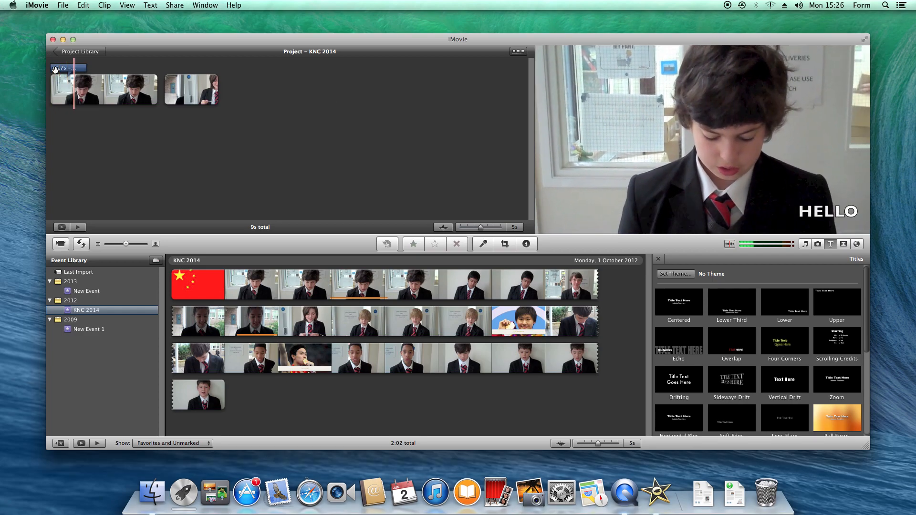
pyautogui.press('space')
pyautogui.moveTo(56, 91)
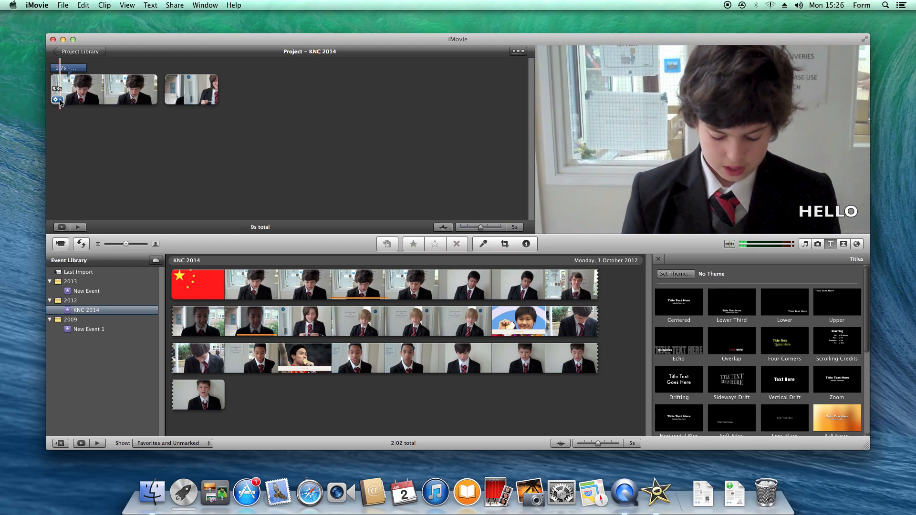
pyautogui.click(62, 68)
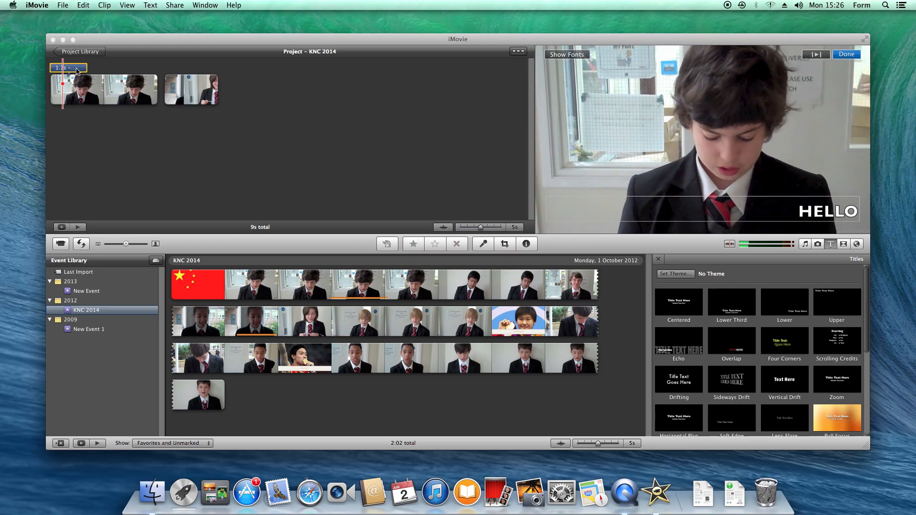
pyautogui.rightClick(77, 71)
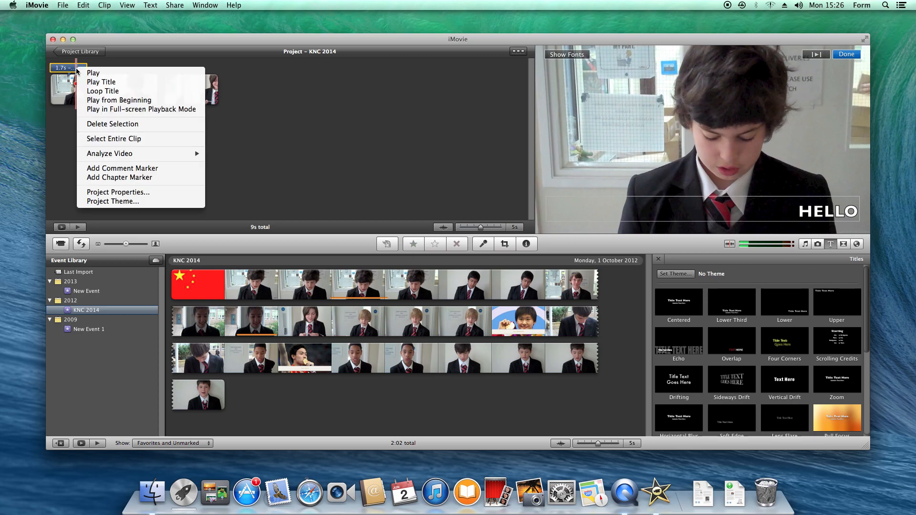
pyautogui.click(75, 70)
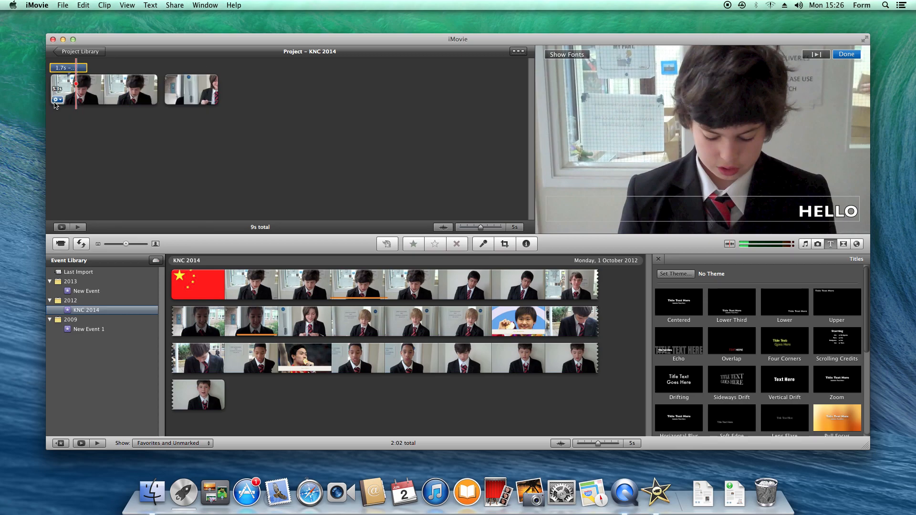
pyautogui.click(57, 100)
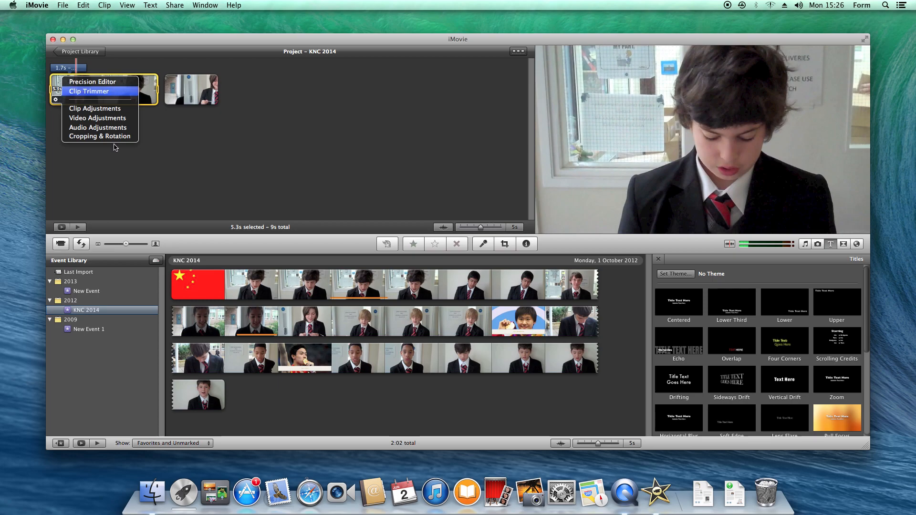
pyautogui.click(183, 145)
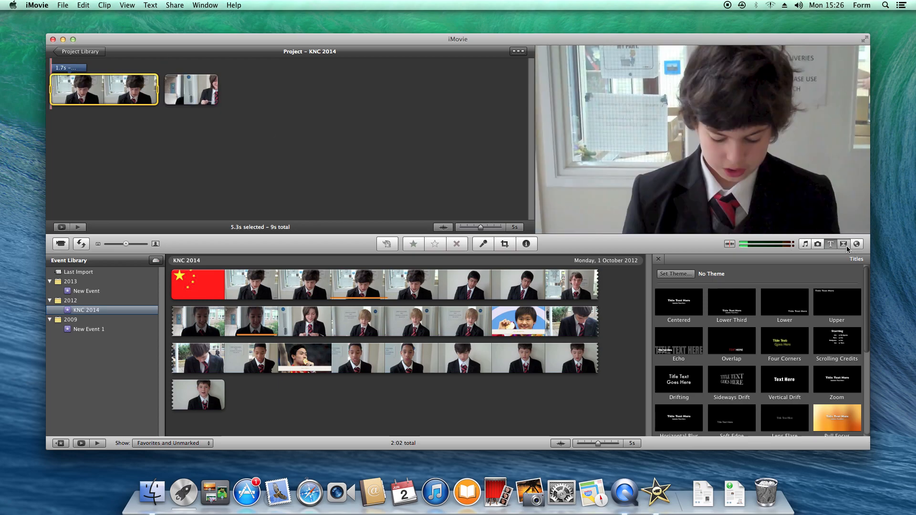
# Step: Insert a Fade to Black transition between the two project clips and play it back
pyautogui.click(843, 243)
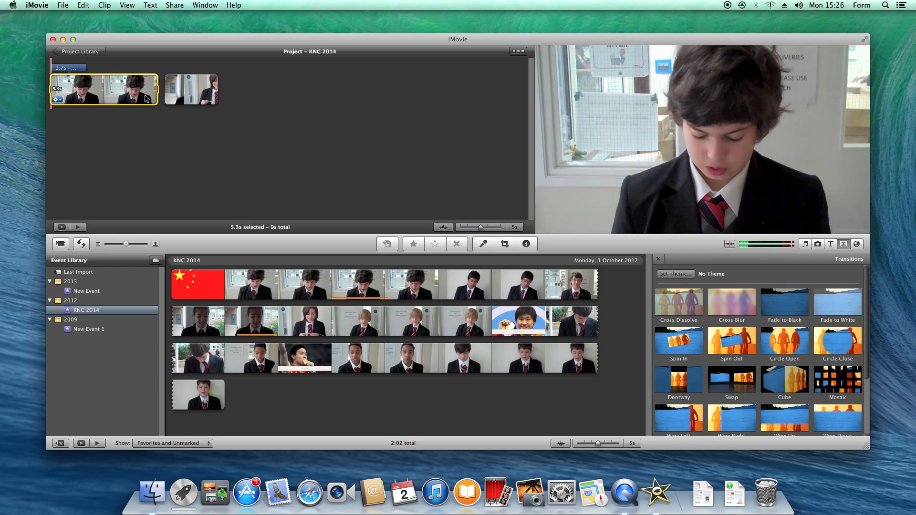
pyautogui.press('space')
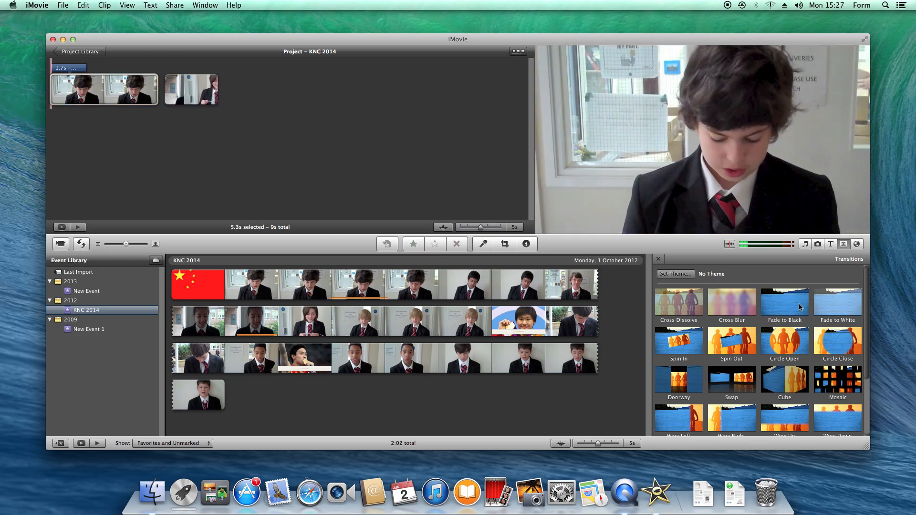
pyautogui.moveTo(795, 311)
pyautogui.mouseDown()
pyautogui.moveTo(245, 167)
pyautogui.moveTo(153, 109)
pyautogui.moveTo(162, 92)
pyautogui.mouseUp()
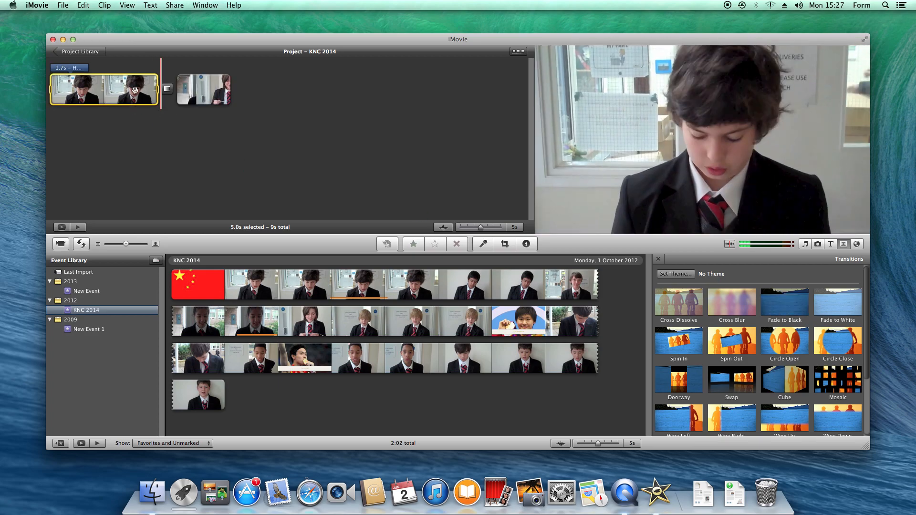
pyautogui.press('space')
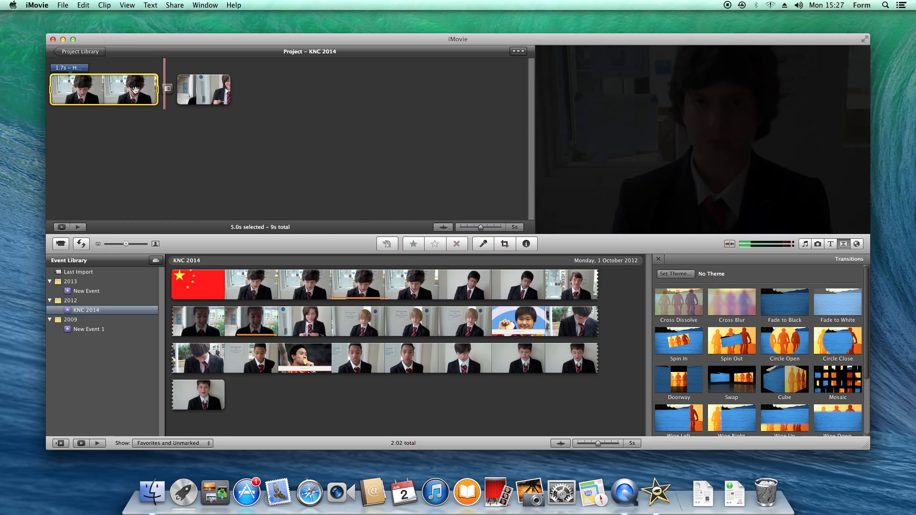
pyautogui.press('space')
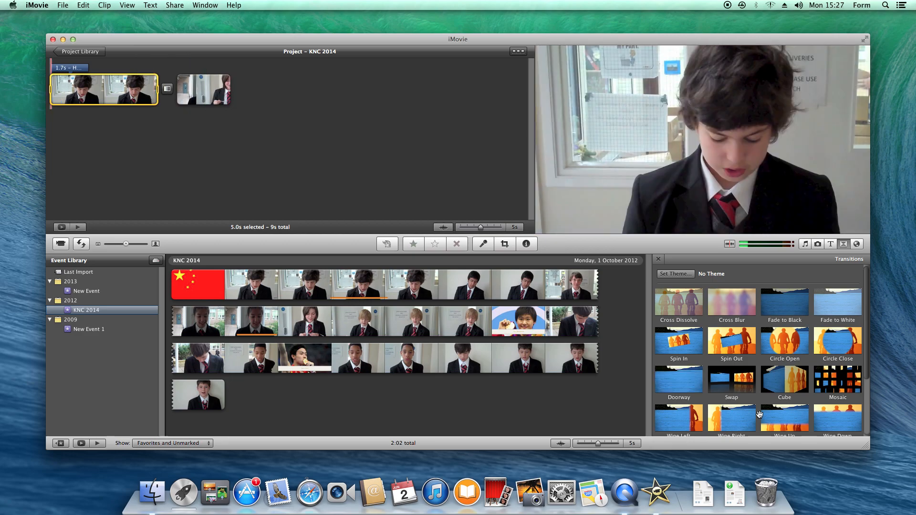
# Step: Look through the available transition styles, including the wipes, slides and puzzles
pyautogui.scroll(-2, 776, 404)
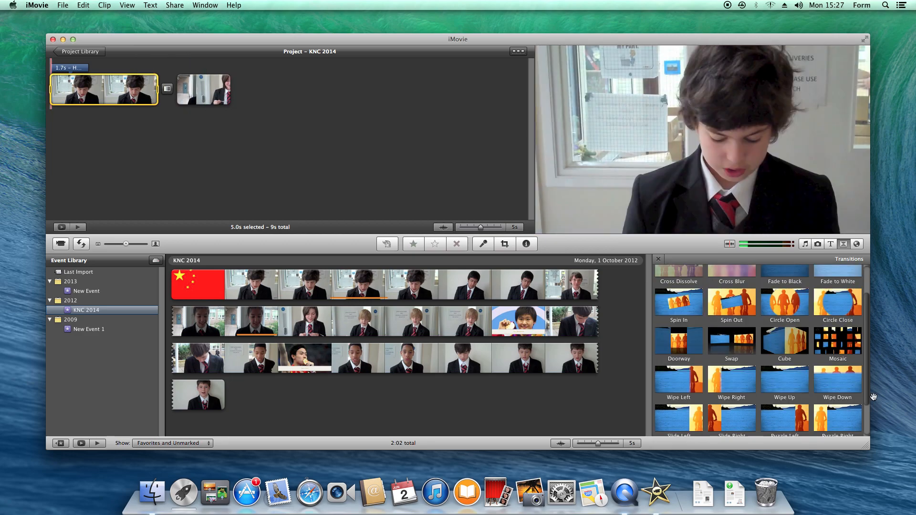
pyautogui.scroll(-1, 870, 382)
pyautogui.scroll(4, 870, 404)
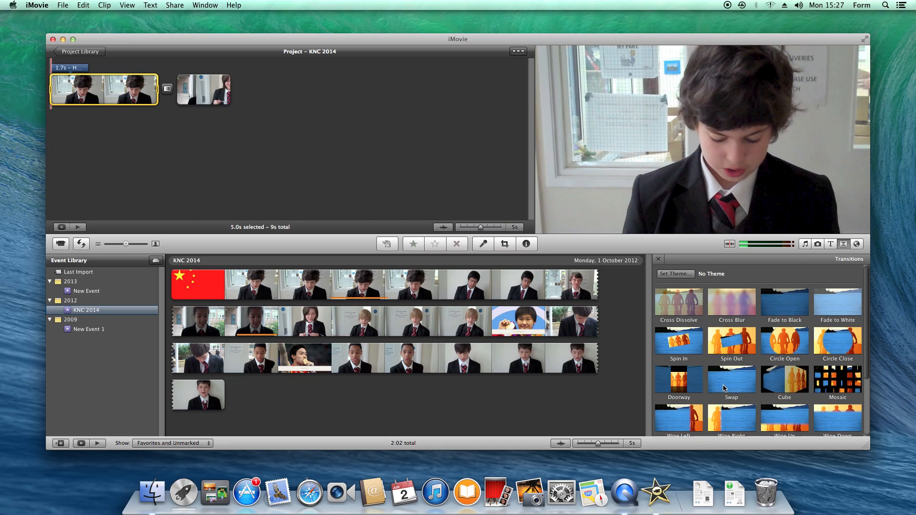
pyautogui.scroll(-3, 725, 388)
pyautogui.scroll(-1, 725, 387)
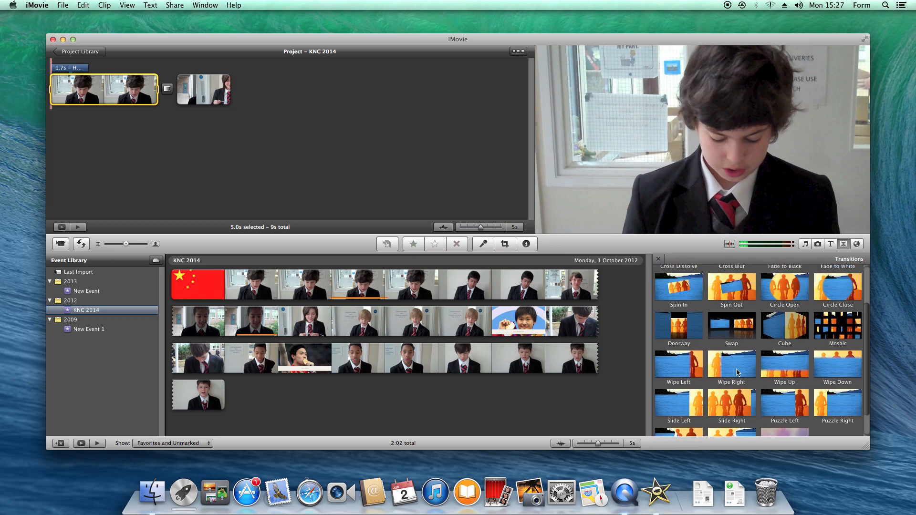
pyautogui.moveTo(867, 388); pyautogui.dragTo(868, 304)
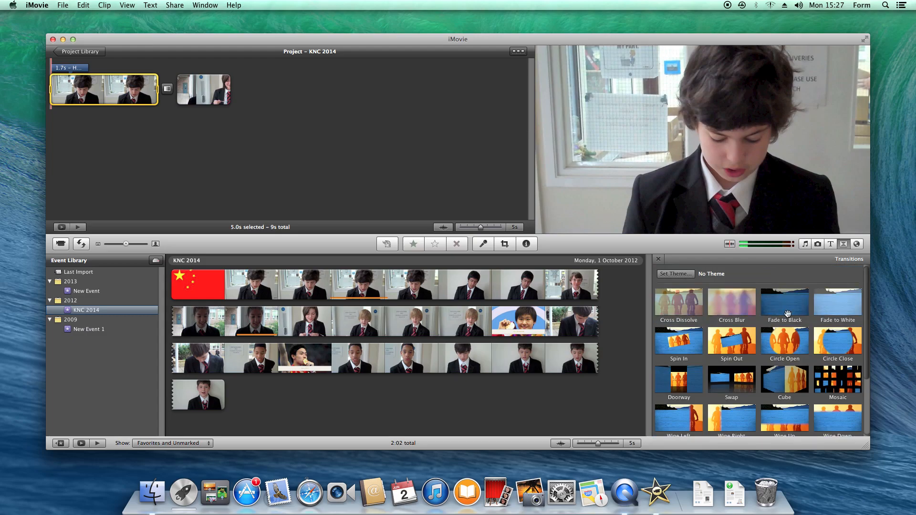
pyautogui.click(158, 150)
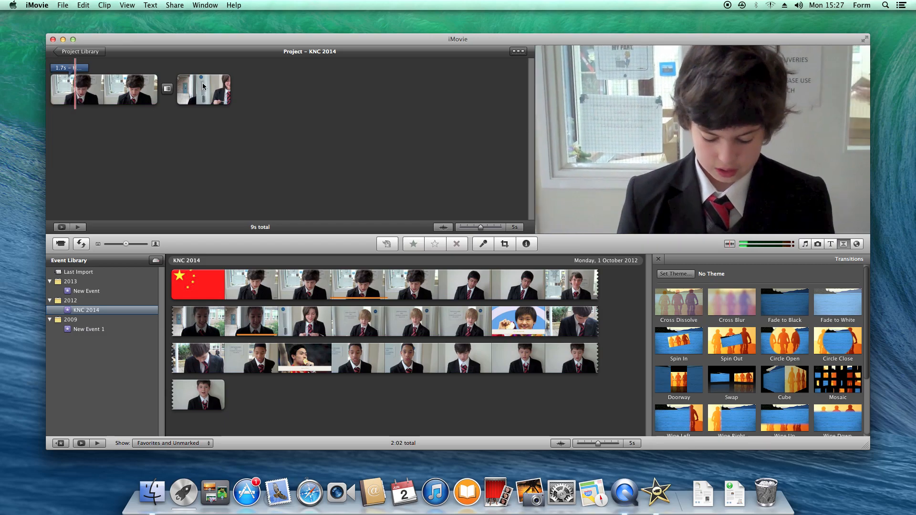
# Step: Add the iMovie sound effect Auto Close Door 1.mp3 as background audio at the project's start and play the project
pyautogui.click(806, 245)
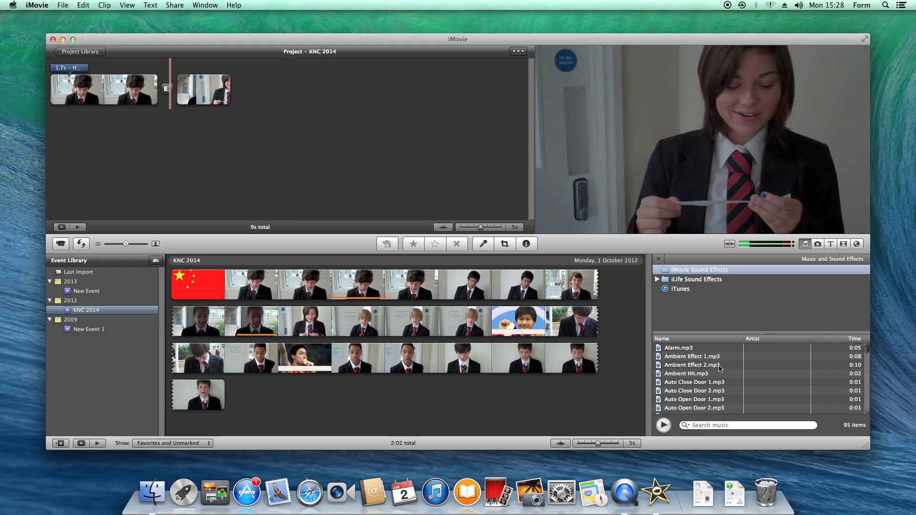
pyautogui.click(687, 383)
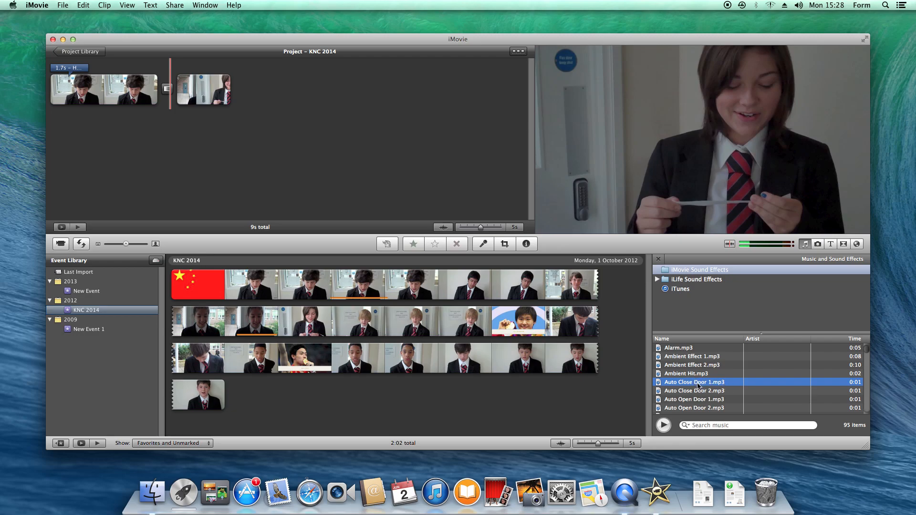
pyautogui.moveTo(619, 353)
pyautogui.mouseDown()
pyautogui.moveTo(470, 220)
pyautogui.moveTo(130, 130)
pyautogui.moveTo(71, 134)
pyautogui.mouseUp()
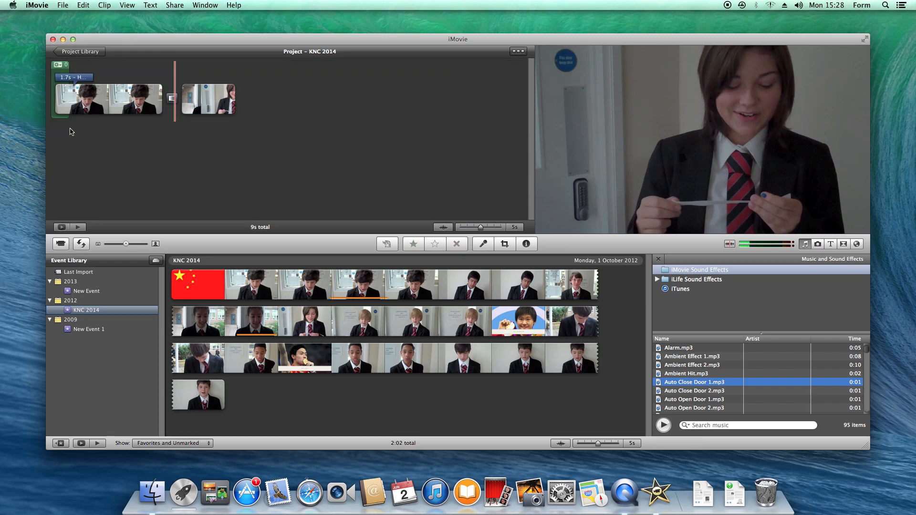
pyautogui.press('space')
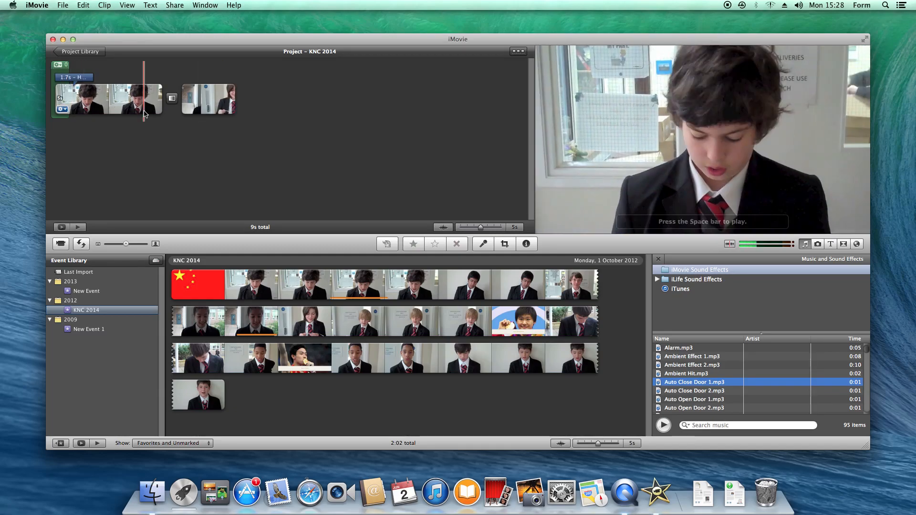
pyautogui.press('space')
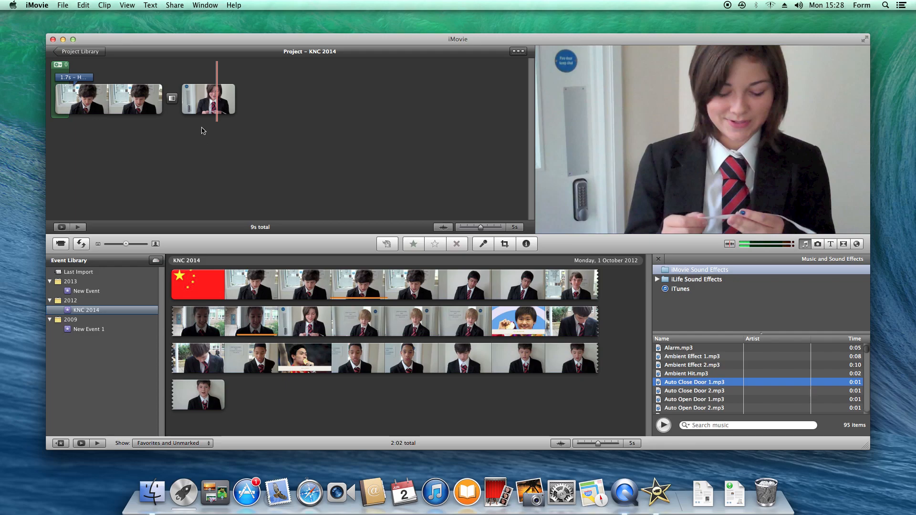
# Step: Apply the Aged Film video effect to the second project clip and play it back
pyautogui.click(195, 110)
pyautogui.rightClick(193, 111)
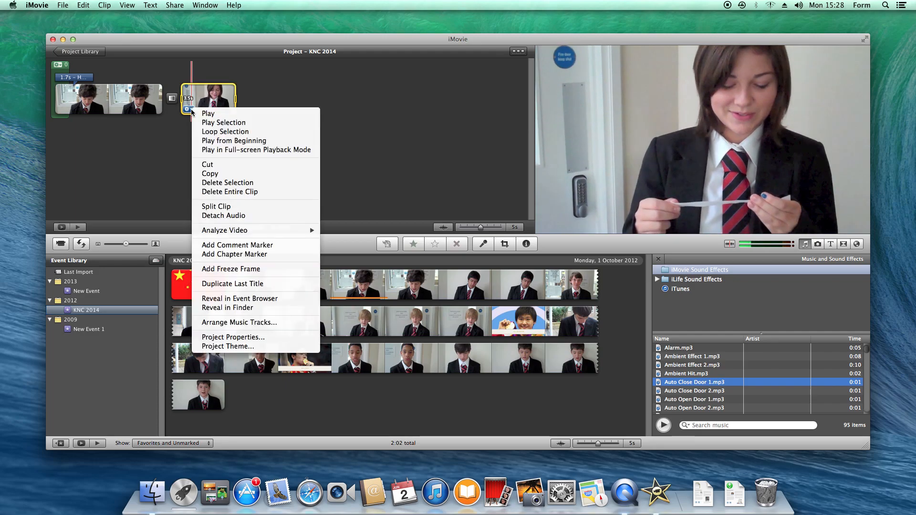
pyautogui.click(154, 151)
pyautogui.click(186, 109)
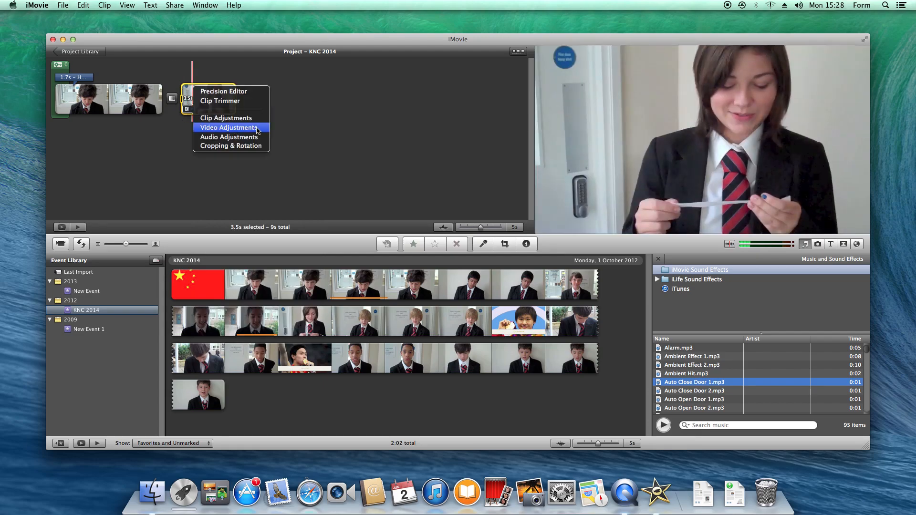
pyautogui.click(260, 129)
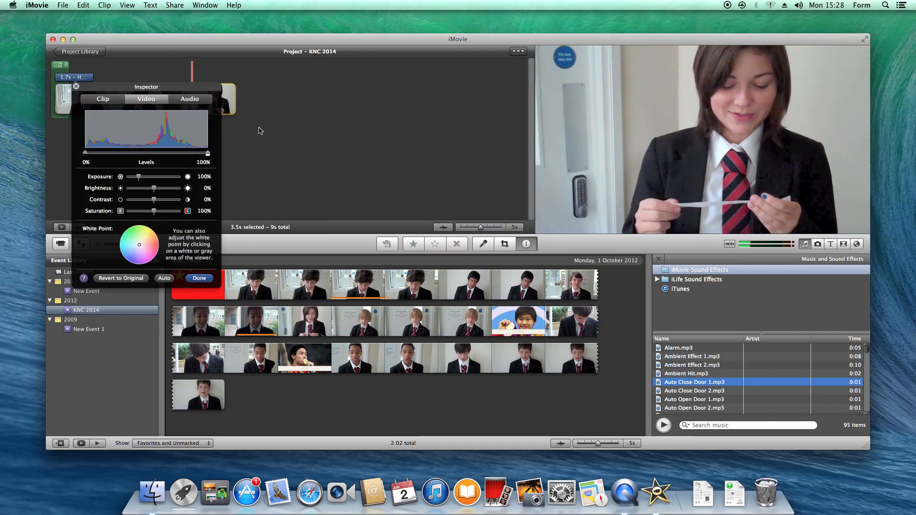
pyautogui.click(103, 102)
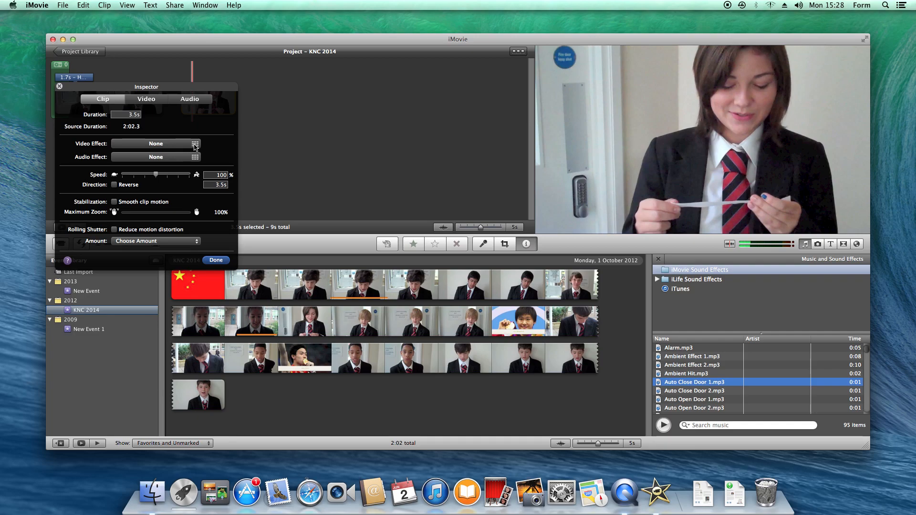
pyautogui.click(195, 144)
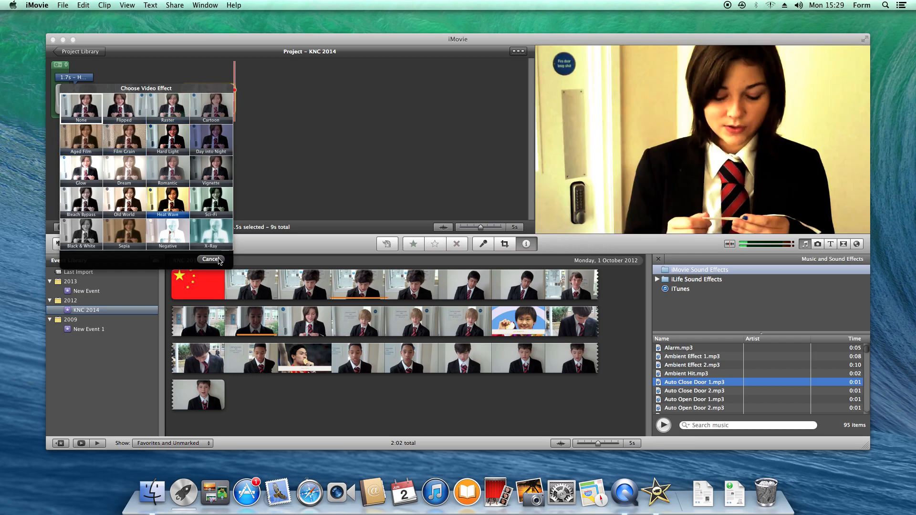
pyautogui.click(91, 148)
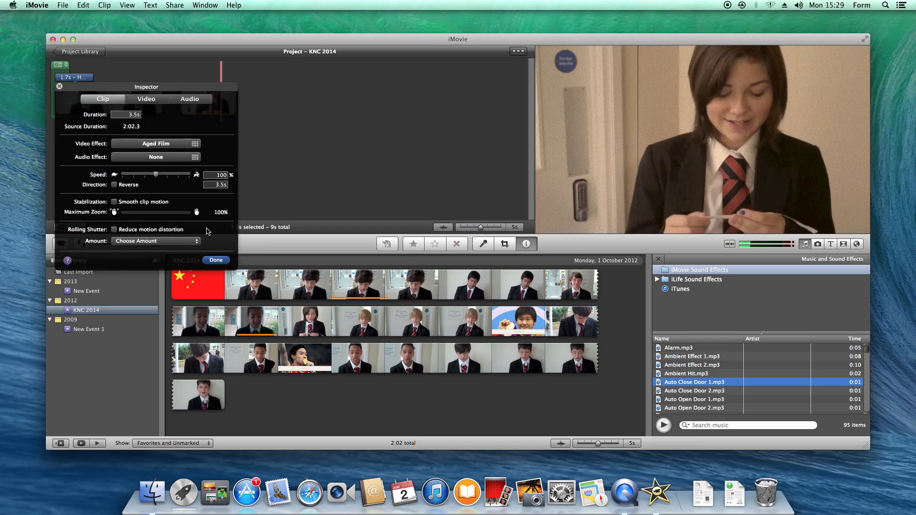
pyautogui.click(216, 260)
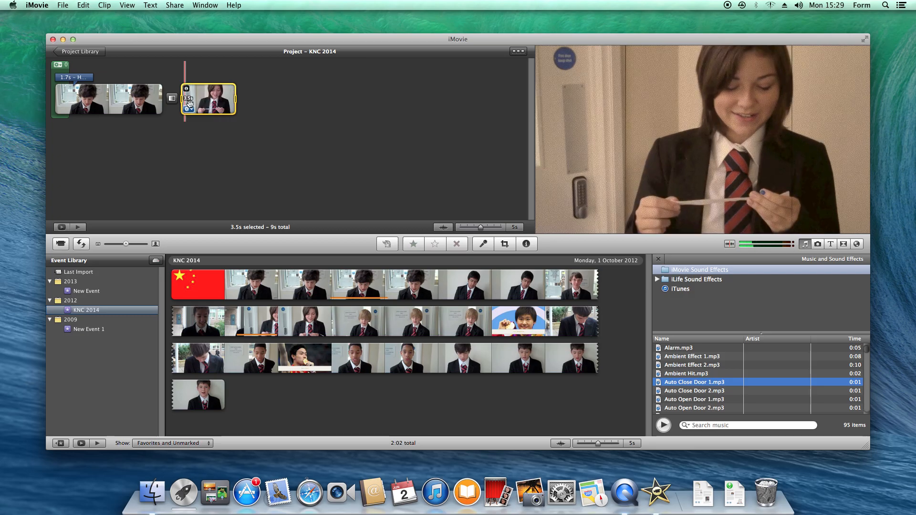
pyautogui.press('space')
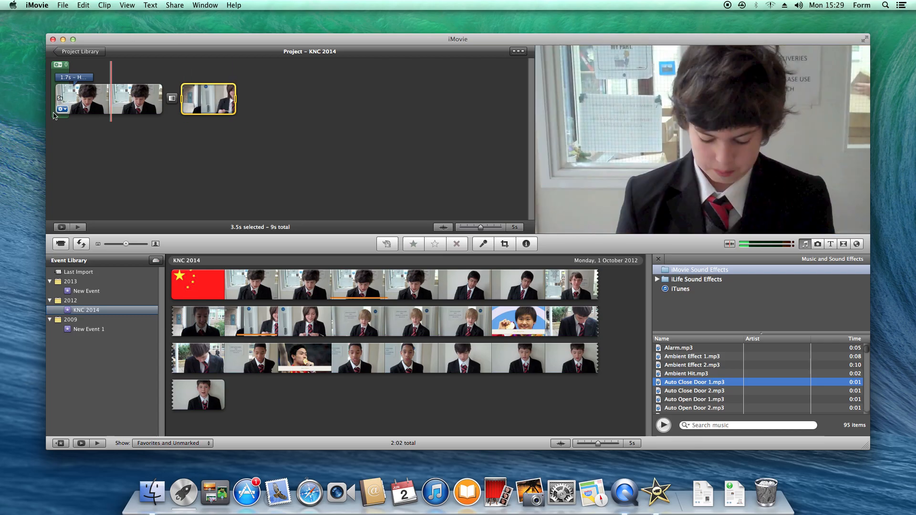
# Step: Apply a Ken Burns move to the opening project clip, starting on a tighter frame around the boy's face and ending on the full picture
pyautogui.click(64, 110)
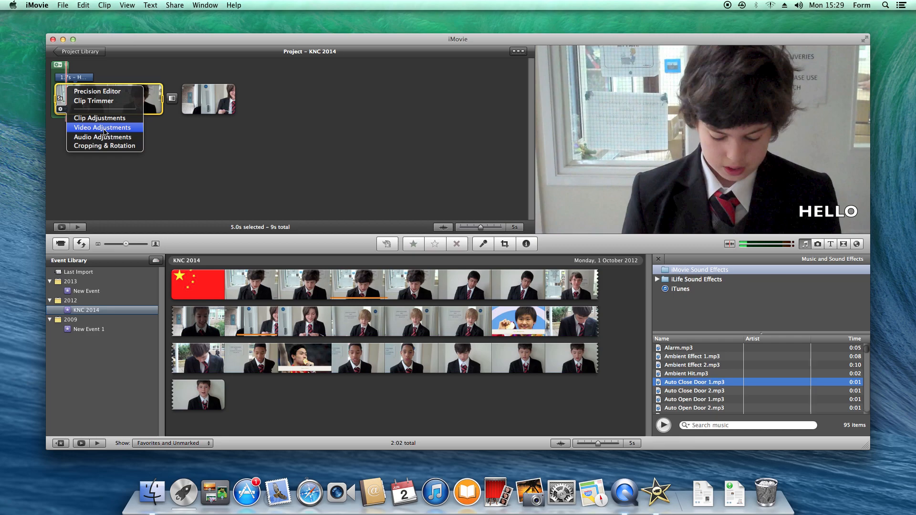
pyautogui.click(108, 146)
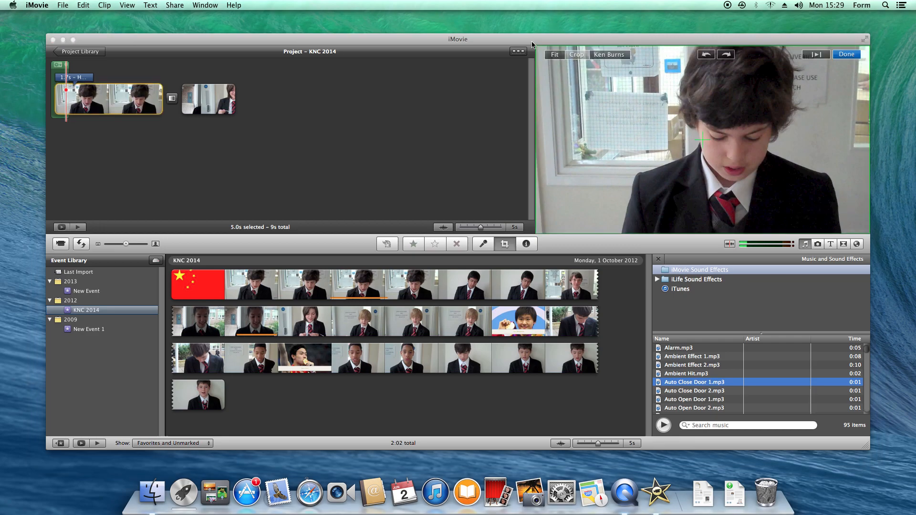
pyautogui.moveTo(539, 48); pyautogui.dragTo(646, 57)
pyautogui.moveTo(843, 199); pyautogui.dragTo(810, 166)
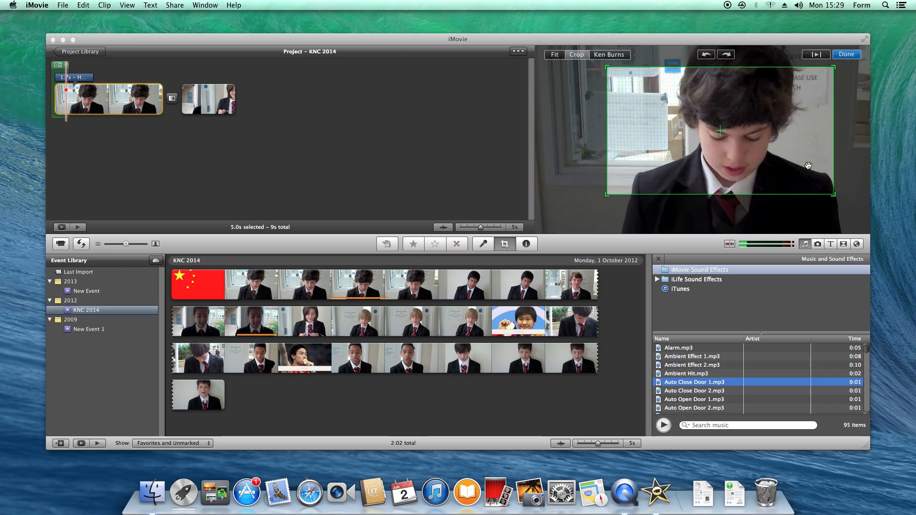
pyautogui.click(605, 56)
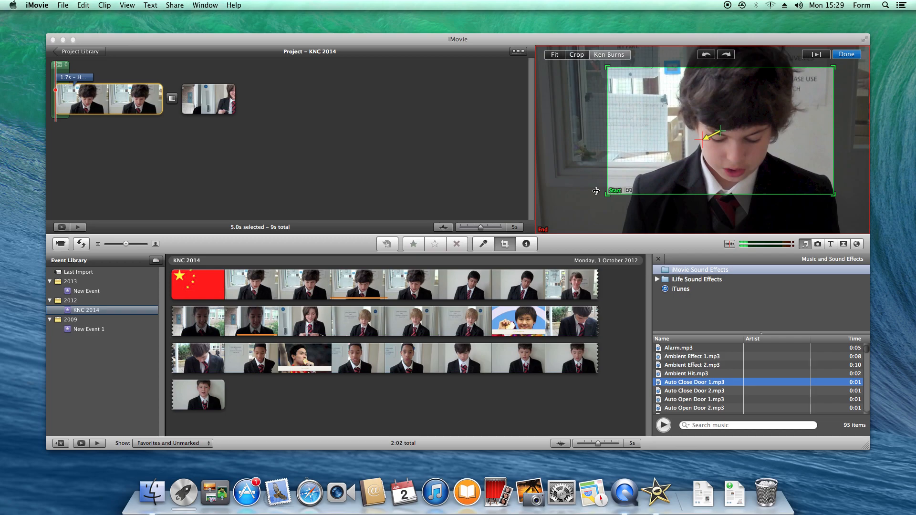
pyautogui.moveTo(701, 120); pyautogui.dragTo(753, 146)
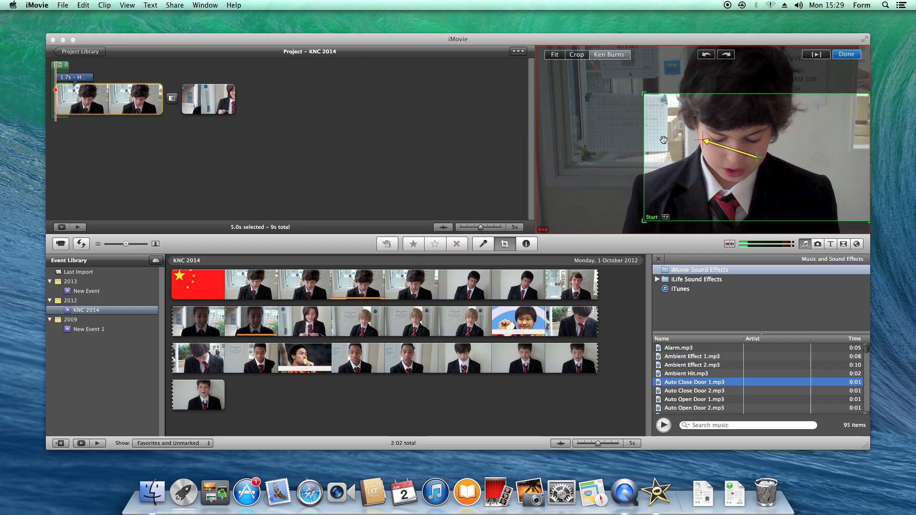
pyautogui.click(853, 61)
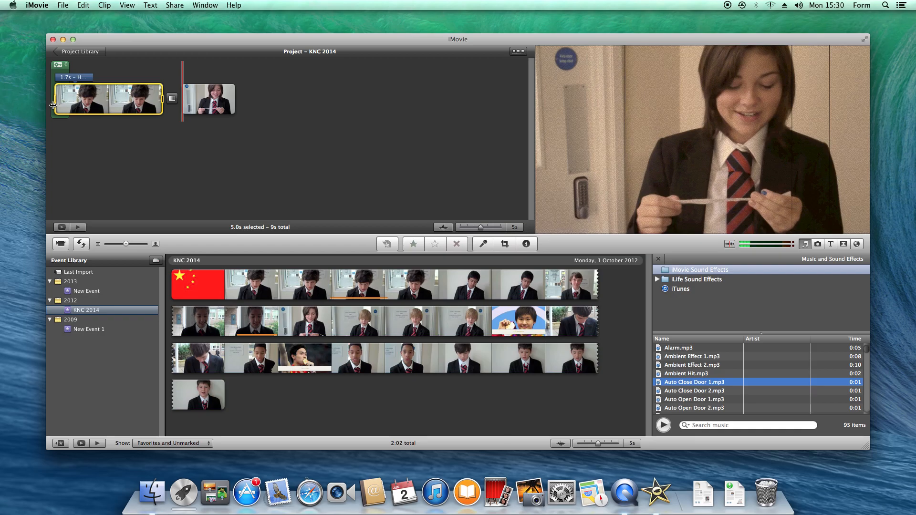
# Step: Set the opening project clip to play in reverse in its clip adjustments
pyautogui.click(64, 110)
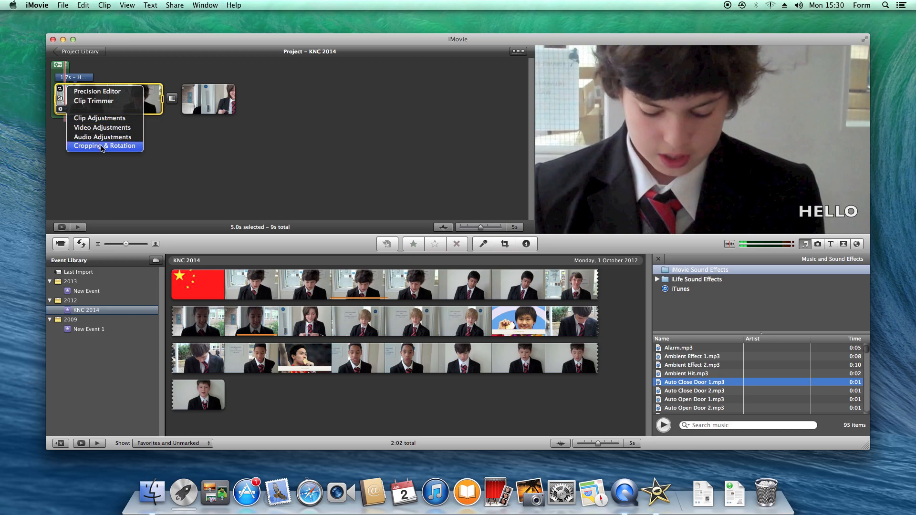
pyautogui.click(106, 121)
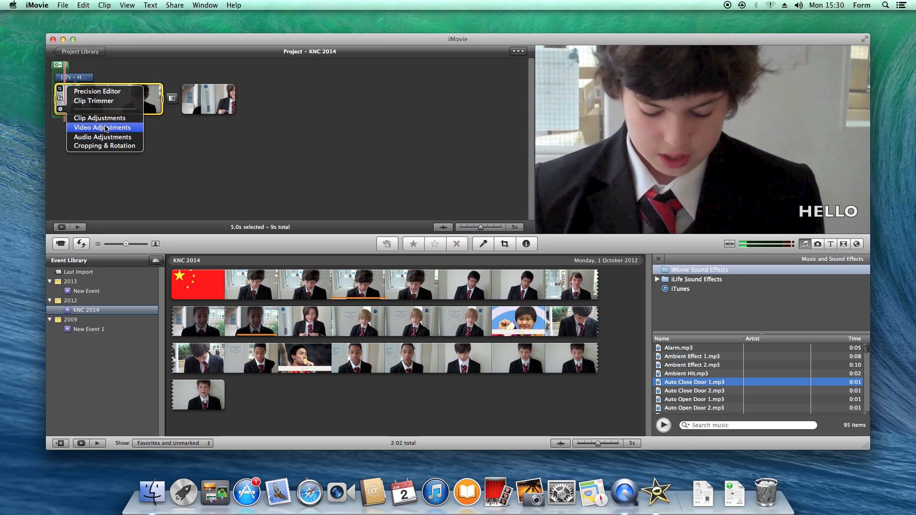
pyautogui.click(86, 100)
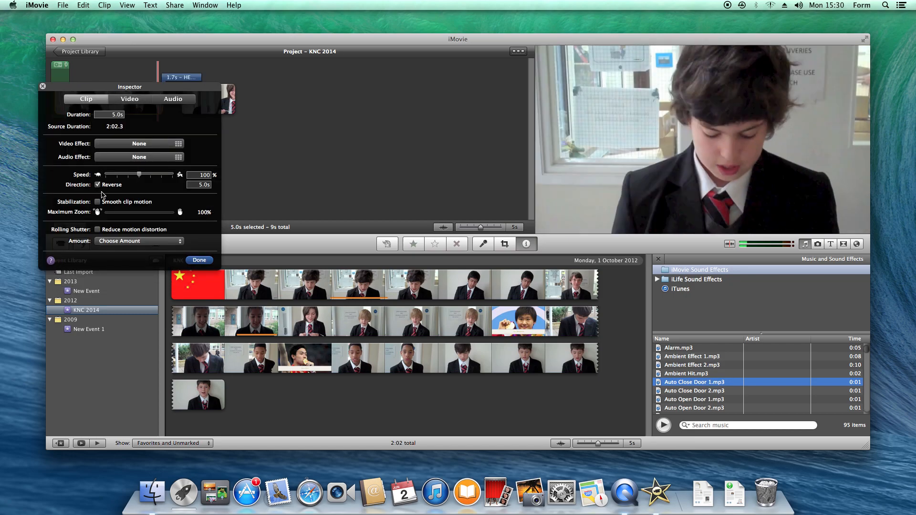
pyautogui.click(199, 260)
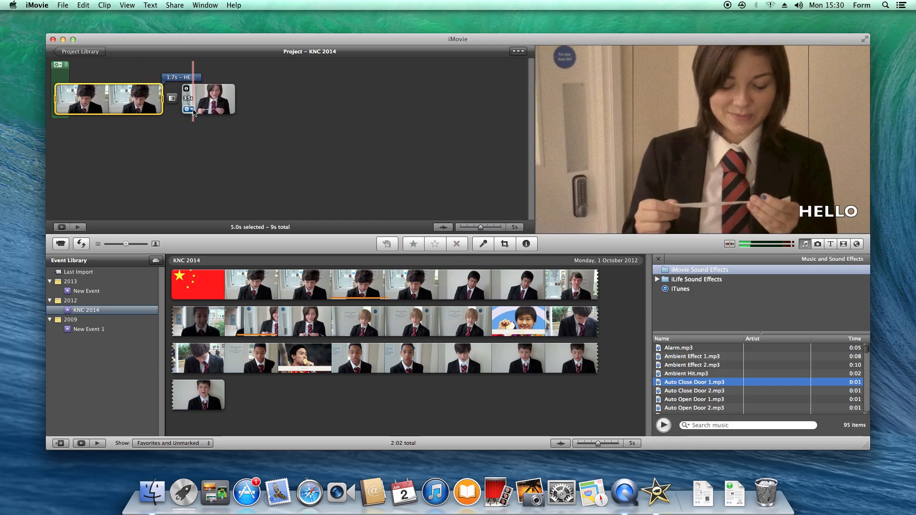
# Step: Duck the other tracks' volume to 0% during the second project clip and play the clip back
pyautogui.click(189, 110)
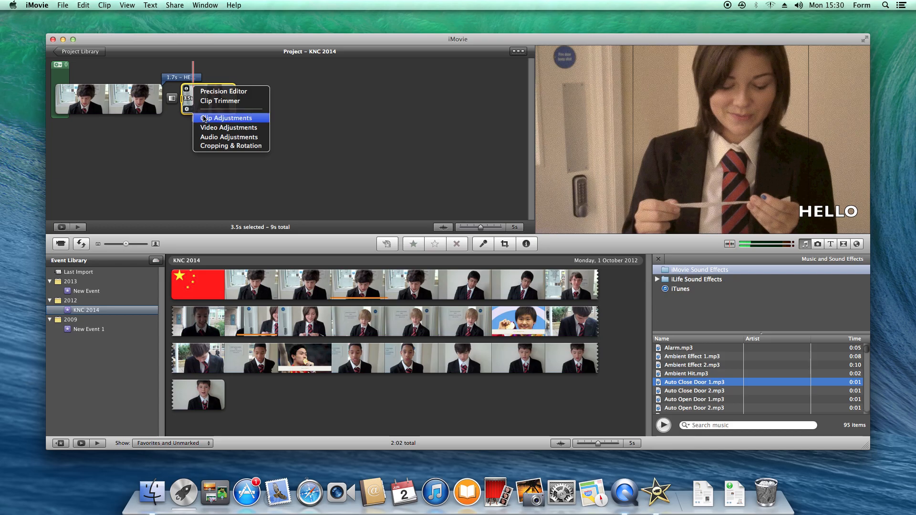
pyautogui.click(214, 138)
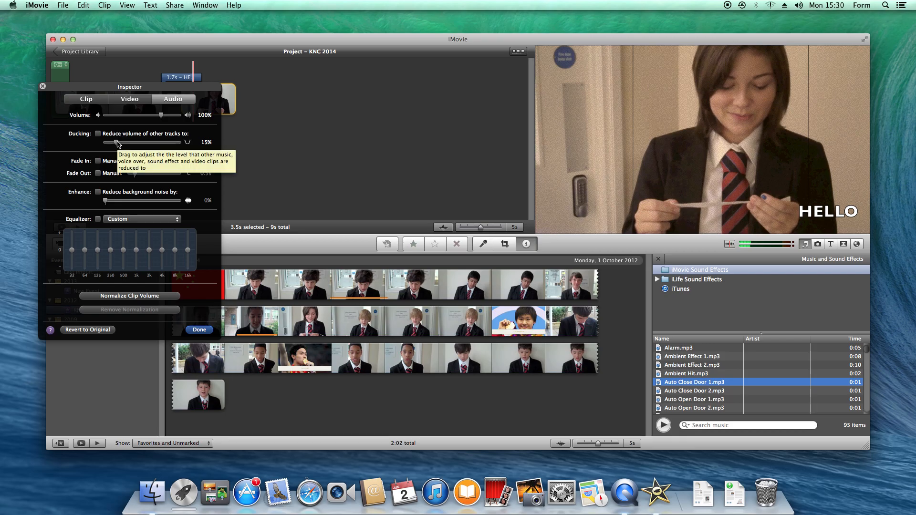
pyautogui.moveTo(118, 143); pyautogui.dragTo(82, 144)
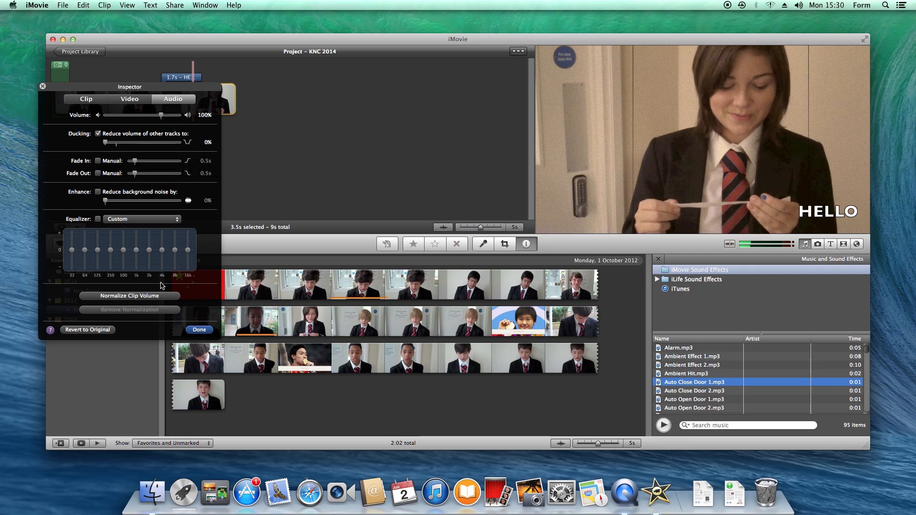
pyautogui.click(193, 331)
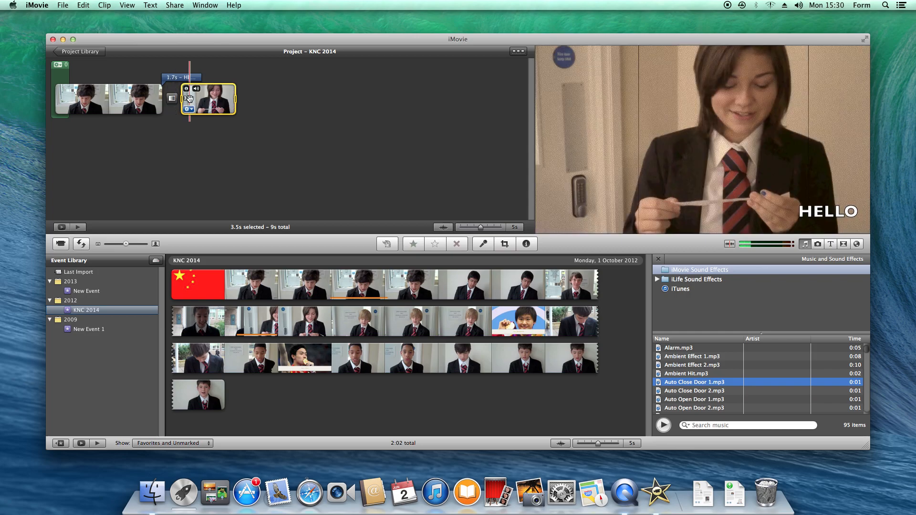
pyautogui.press('space')
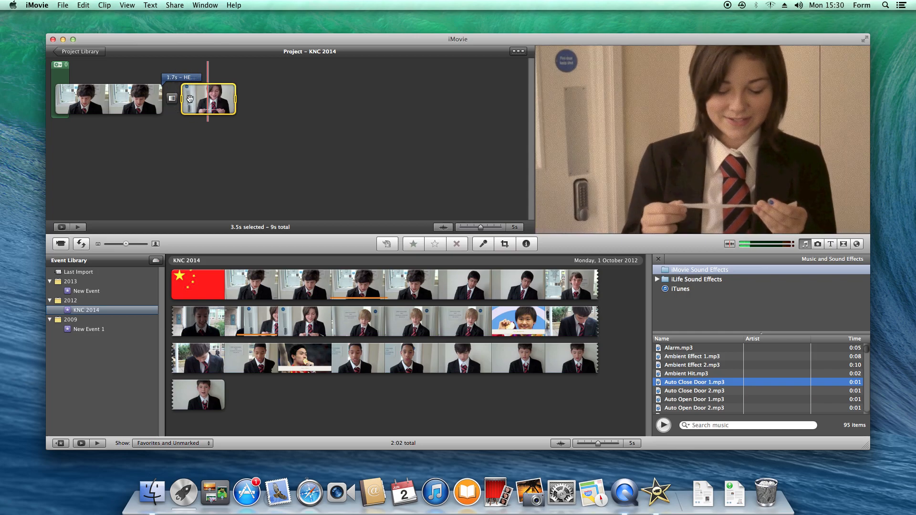
pyautogui.press('space')
pyautogui.moveTo(190, 111)
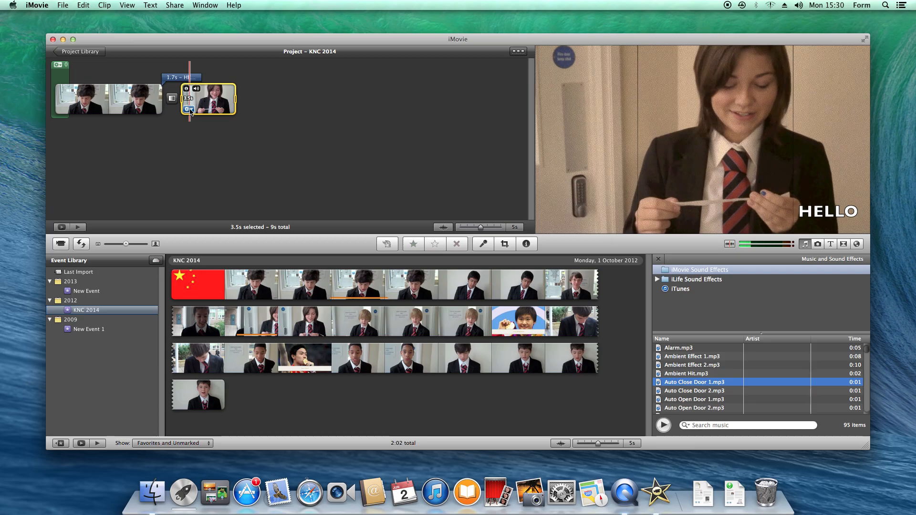